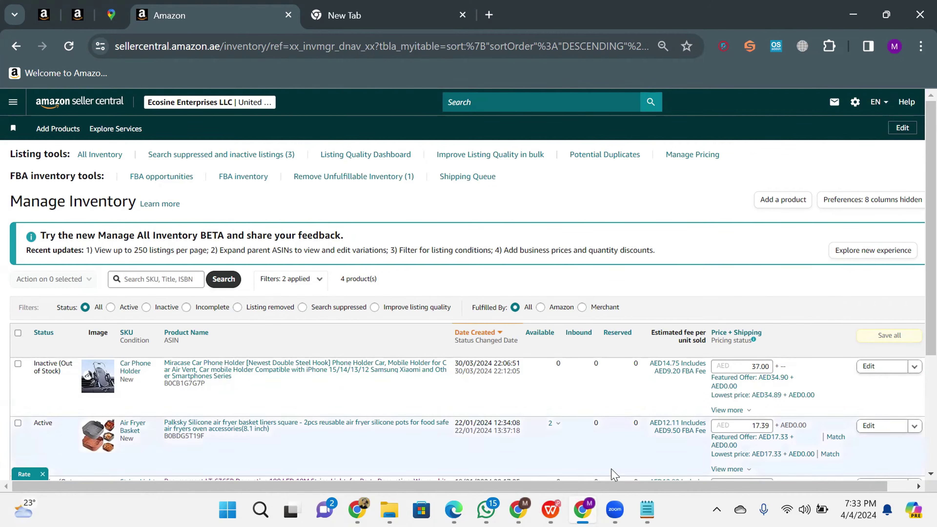
Check the dimensions and ship-from notes in Notepad, and start Send/Replenish Inventory for the Car Phone Holder listing
{"action": "key", "text": "alt+Tab"}
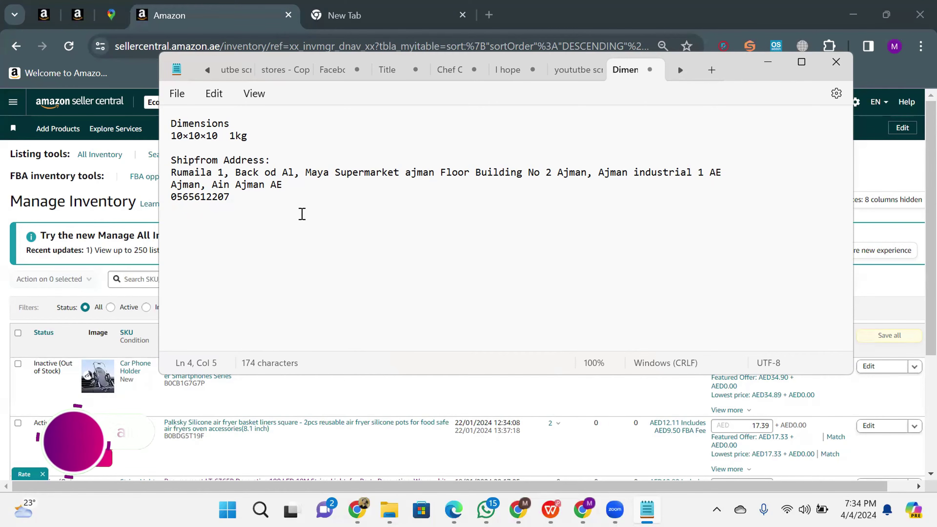
{"action": "left_click", "coordinate": [773, 65]}
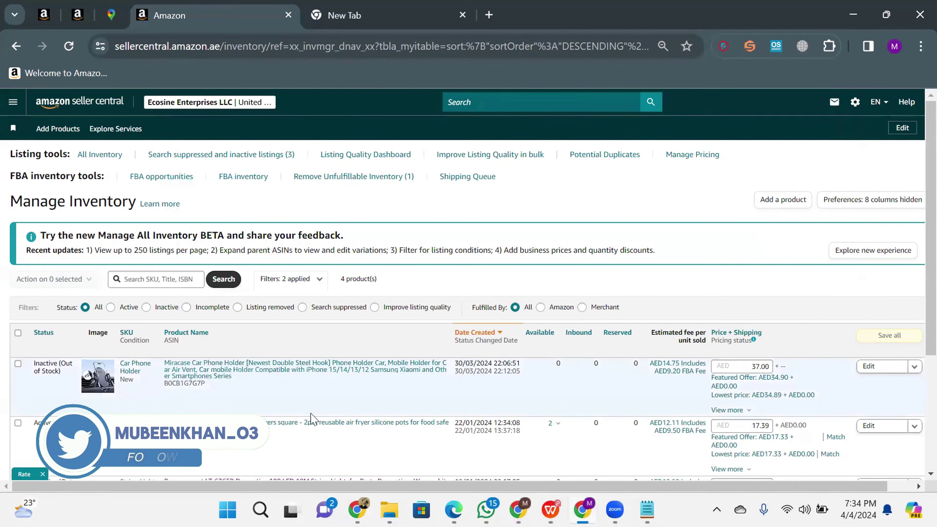
{"action": "left_click", "coordinate": [915, 367]}
{"action": "left_click", "coordinate": [916, 367]}
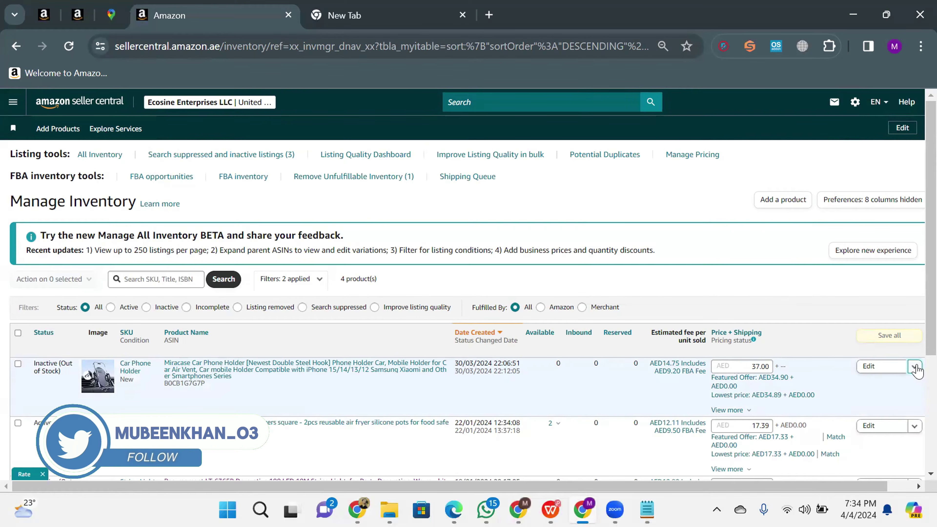
{"action": "left_click", "coordinate": [915, 368]}
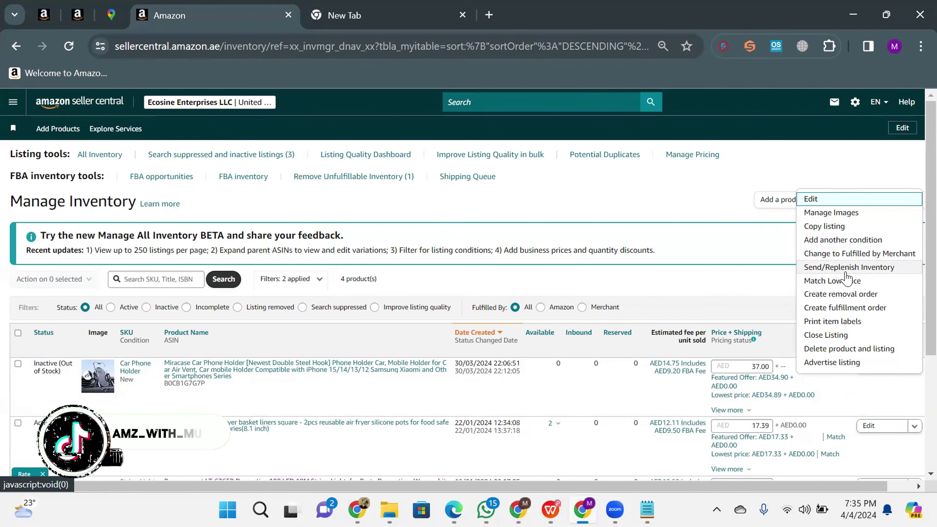
{"action": "left_click", "coordinate": [846, 272]}
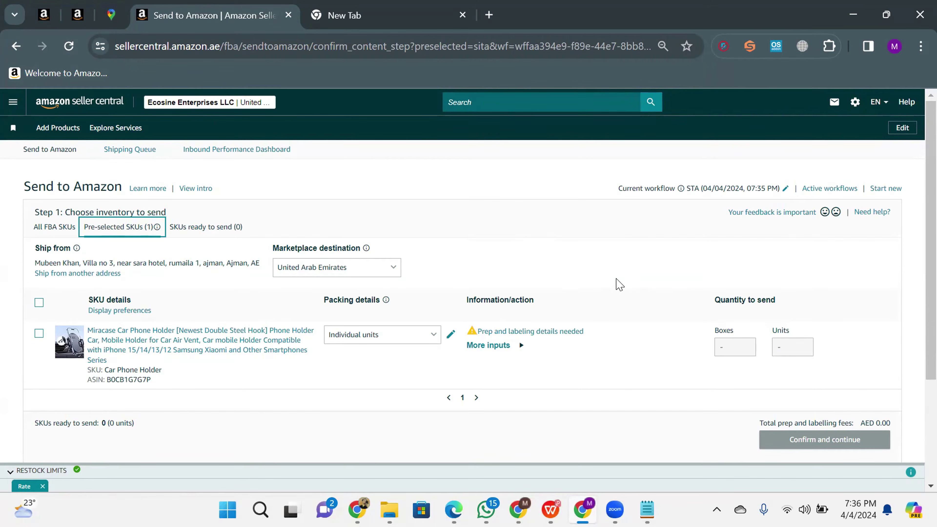
Add a new ship-from contact and set its country to United Arab Emirates
{"action": "mouse_move", "coordinate": [76, 248]}
{"action": "left_click", "coordinate": [99, 275]}
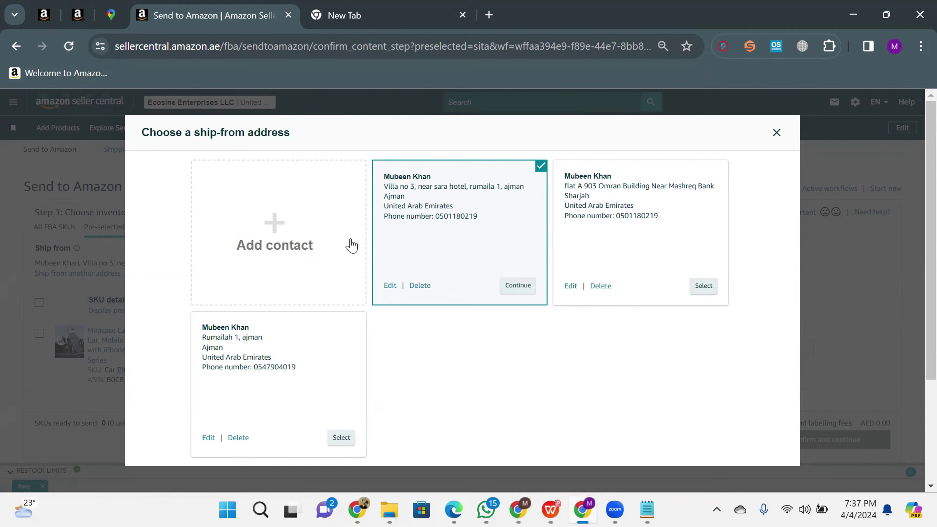
{"action": "left_click", "coordinate": [277, 236]}
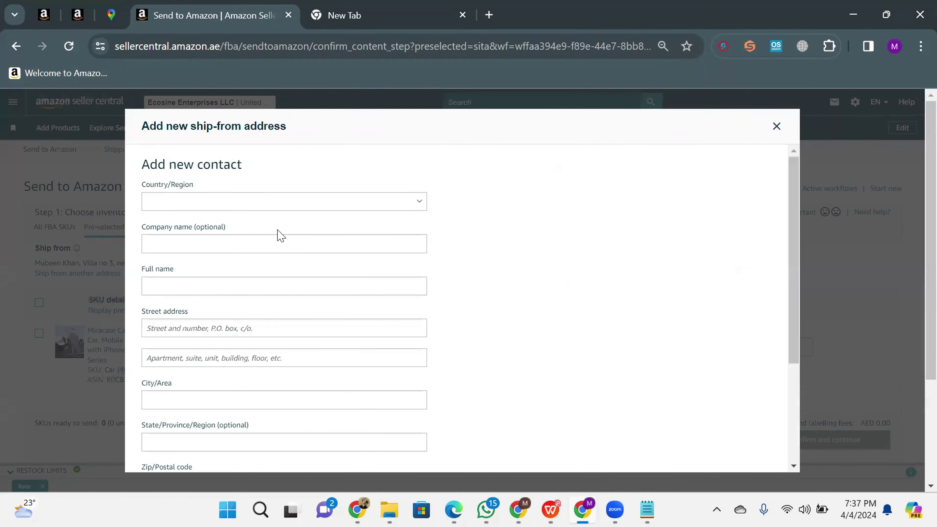
{"action": "left_click", "coordinate": [318, 204]}
{"action": "left_click", "coordinate": [546, 193]}
{"action": "left_click_drag", "start_coordinate": [138, 162], "coordinate": [222, 179]}
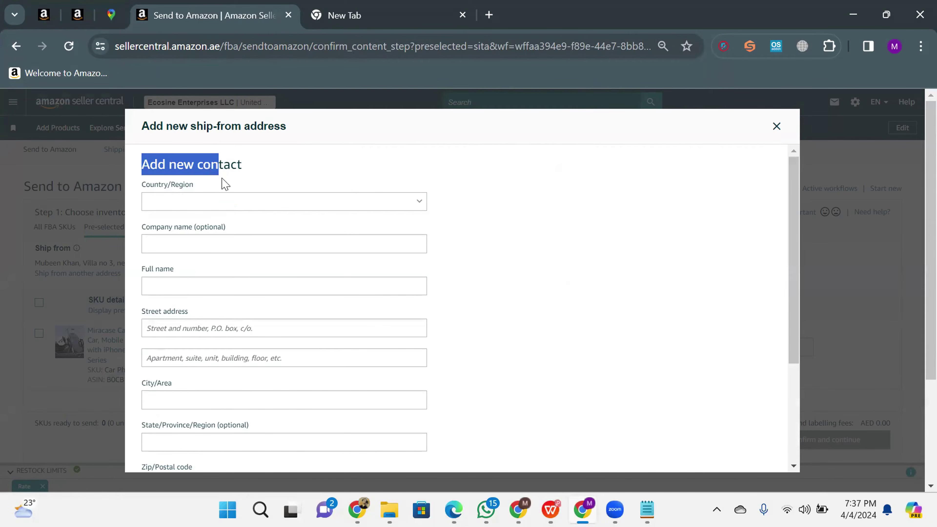
{"action": "left_click", "coordinate": [259, 201]}
{"action": "type", "text": "uni"}
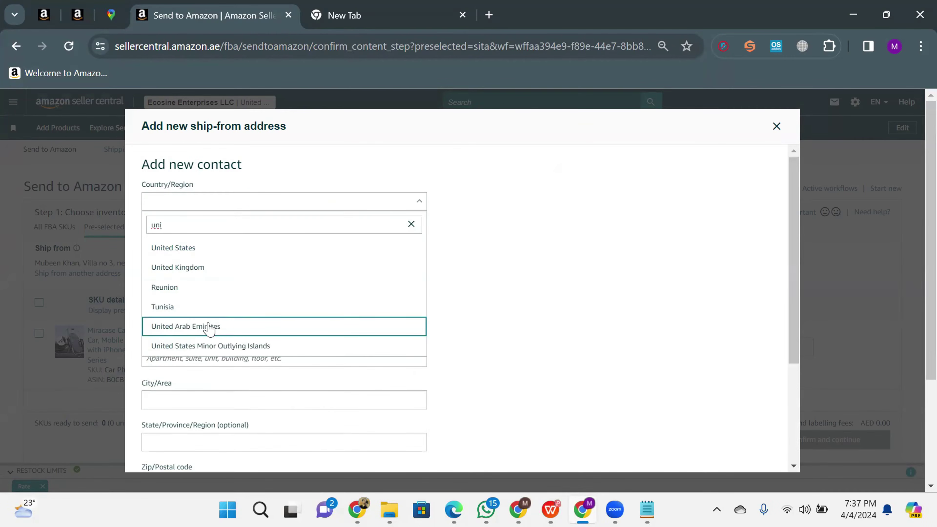
{"action": "left_click", "coordinate": [209, 327]}
Fill in the company name Ecosie Enterprises LLC and the contact's full name
{"action": "left_click", "coordinate": [196, 243]}
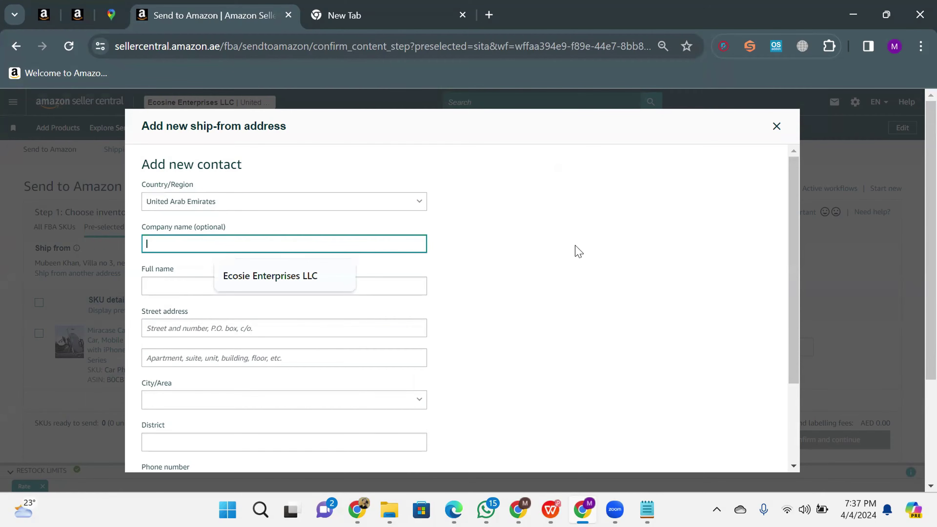
{"action": "left_click", "coordinate": [280, 282]}
{"action": "scroll", "coordinate": [423, 241], "scroll_direction": "down", "scroll_amount": 2}
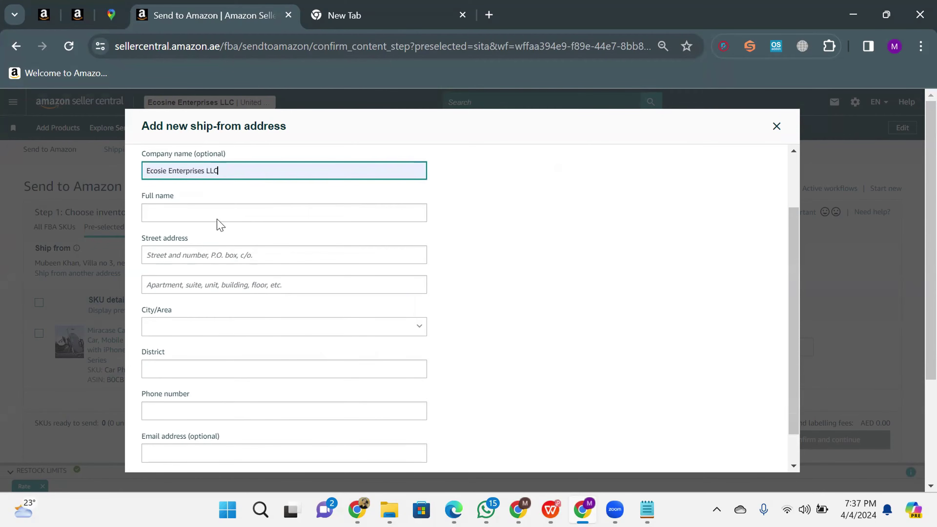
{"action": "left_click", "coordinate": [258, 213]}
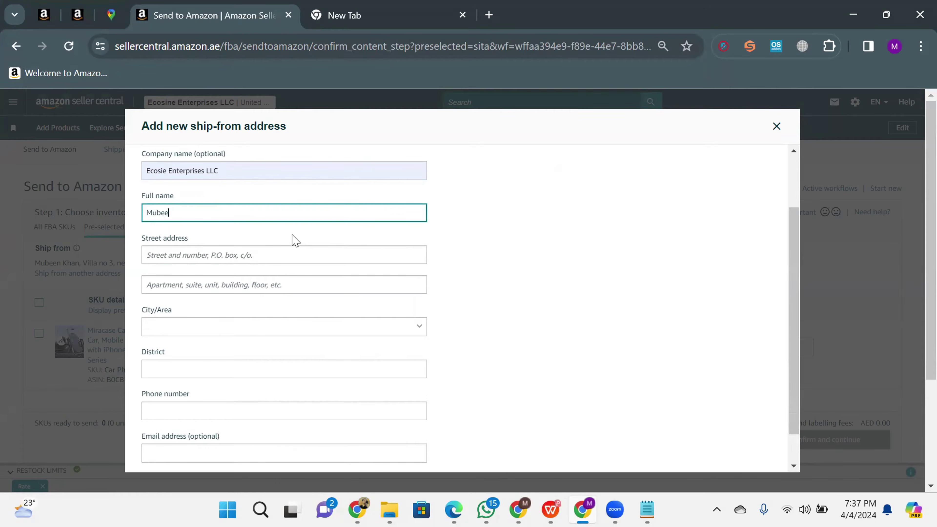
Copy the street part of the ship-from address from the Notepad note into the contact's street address
{"action": "left_click", "coordinate": [268, 255]}
{"action": "left_click", "coordinate": [498, 254]}
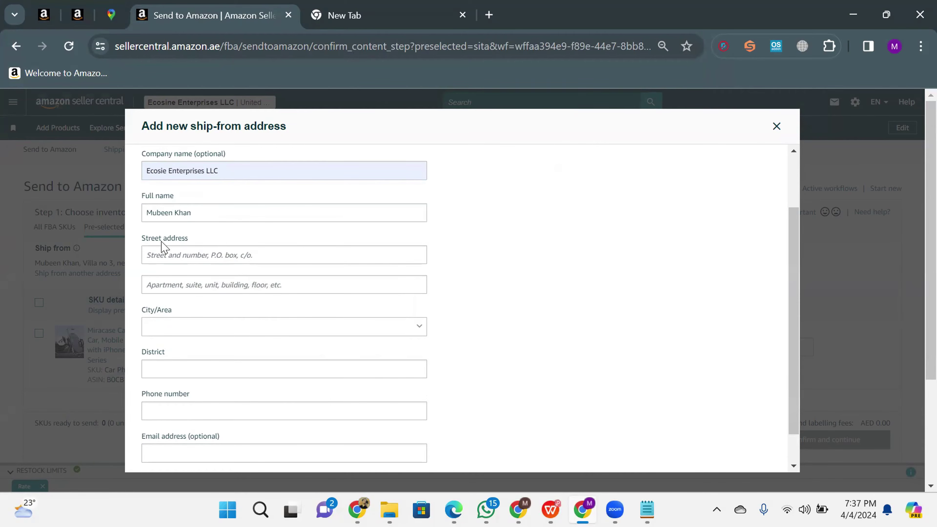
{"action": "key", "text": "alt+Tab"}
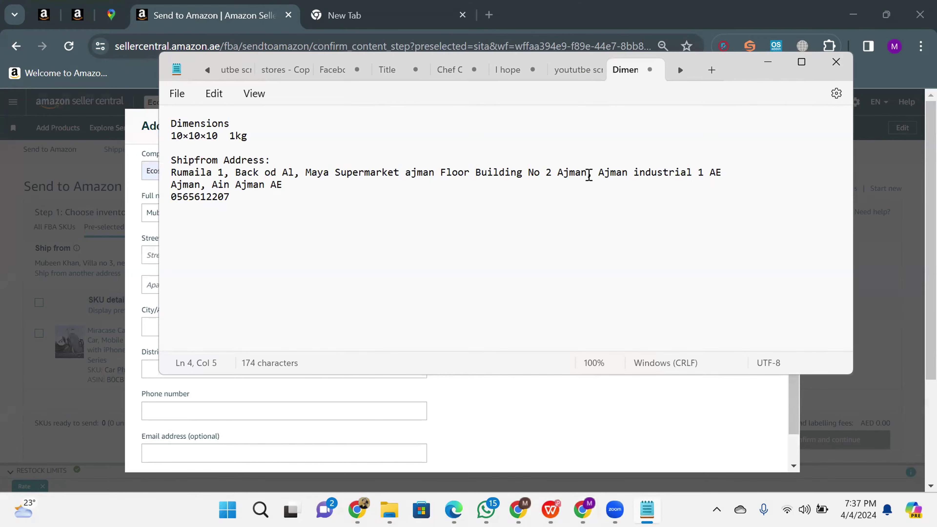
{"action": "left_click_drag", "start_coordinate": [587, 173], "coordinate": [165, 184]}
{"action": "key", "text": "ctrl+c"}
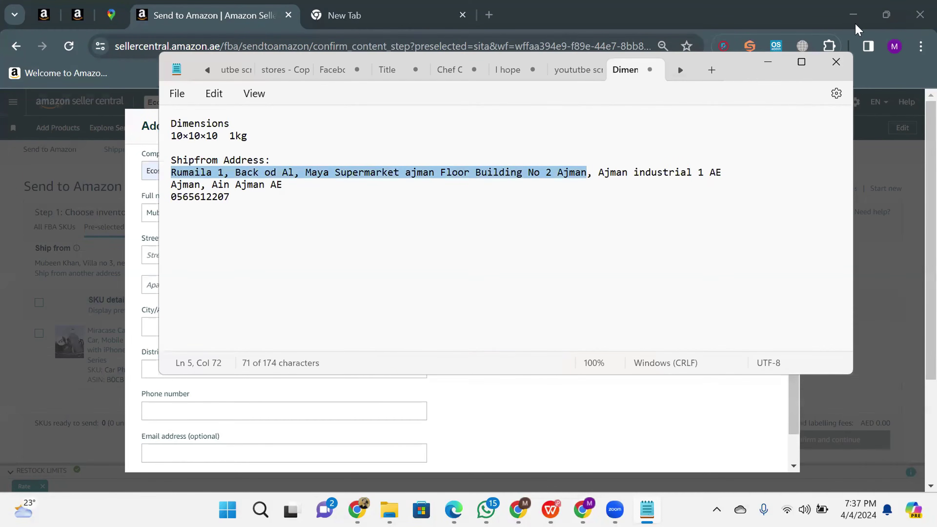
{"action": "left_click", "coordinate": [768, 61]}
{"action": "left_click", "coordinate": [245, 256]}
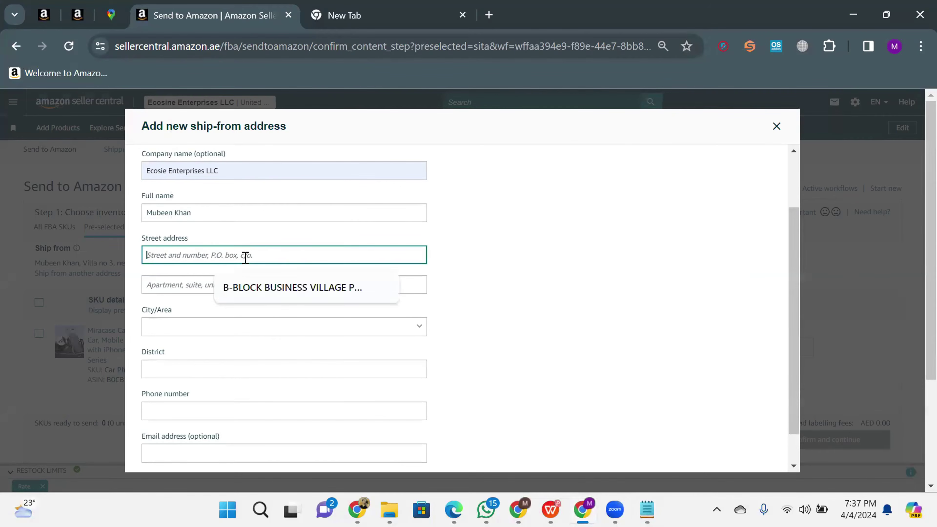
{"action": "key", "text": "ctrl+v"}
{"action": "scroll", "coordinate": [265, 295], "scroll_direction": "down", "scroll_amount": 1}
Choose the contact's city and district to match the ship-from address in the Notepad note
{"action": "left_click", "coordinate": [265, 296]}
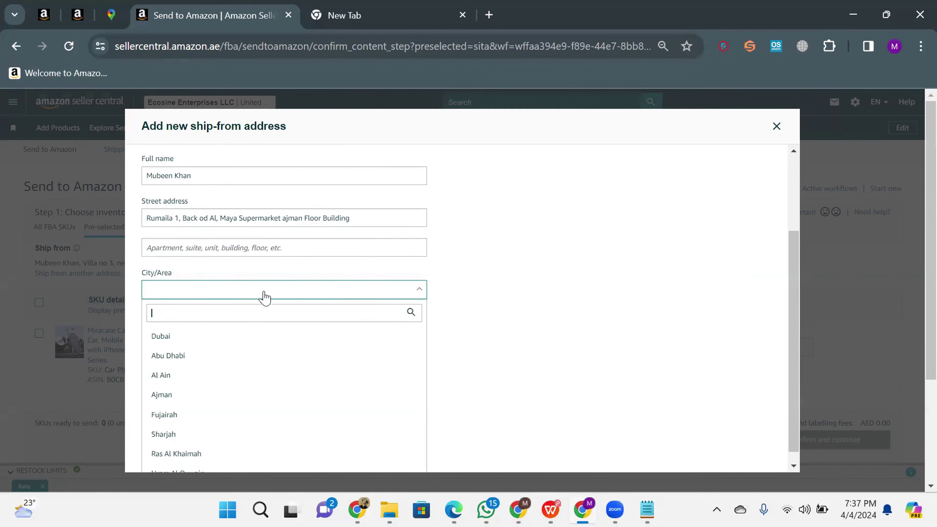
{"action": "left_click", "coordinate": [647, 510]}
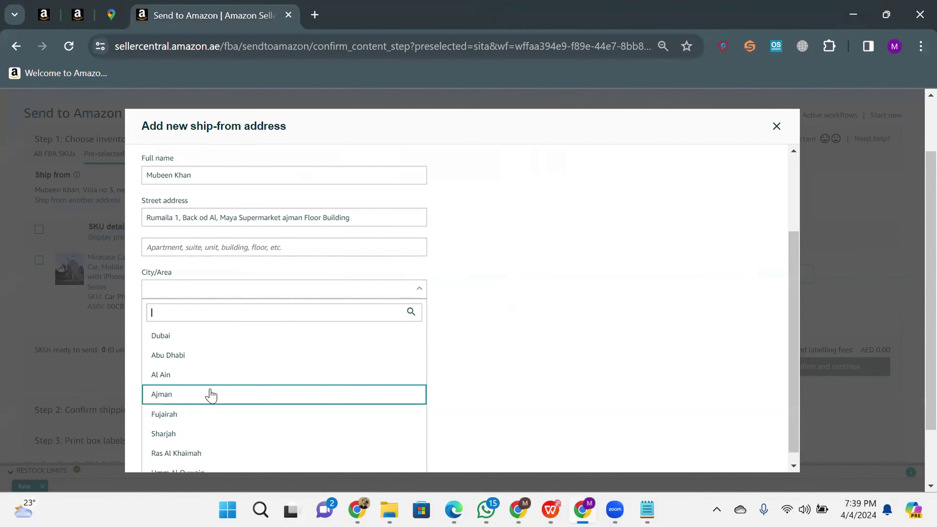
{"action": "left_click", "coordinate": [211, 394]}
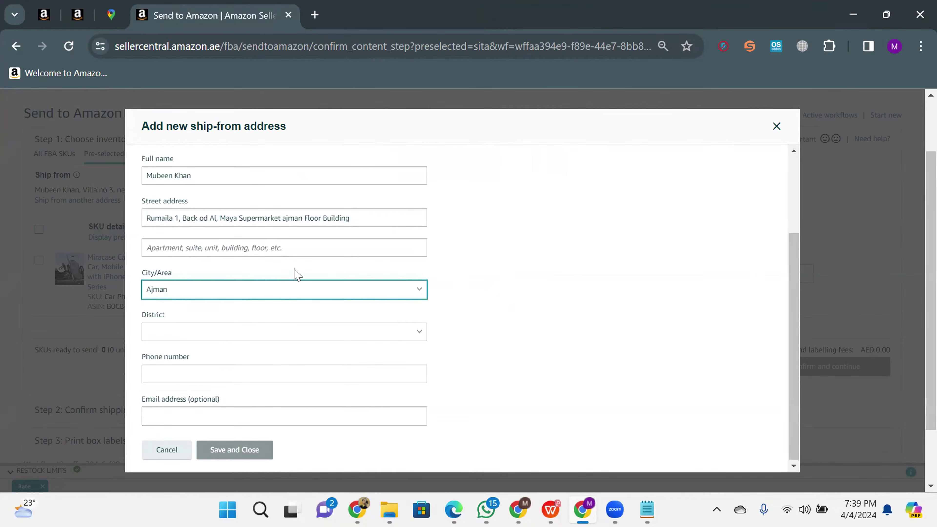
{"action": "left_click", "coordinate": [307, 332]}
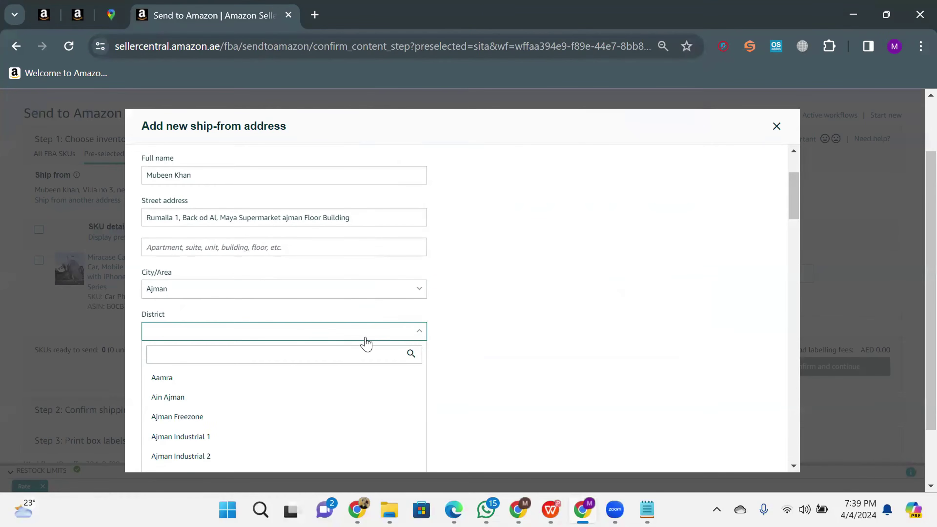
{"action": "scroll", "coordinate": [295, 332], "scroll_direction": "down", "scroll_amount": 2}
{"action": "left_click", "coordinate": [225, 328]}
{"action": "scroll", "coordinate": [504, 290], "scroll_direction": "down", "scroll_amount": 2}
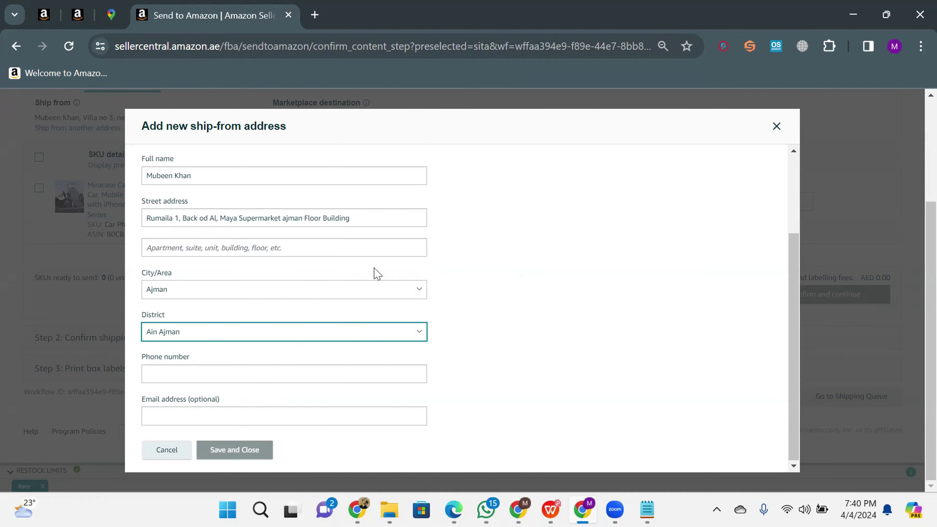
Copy the phone number from the Notepad note into the contact's phone number field
{"action": "left_click", "coordinate": [243, 372]}
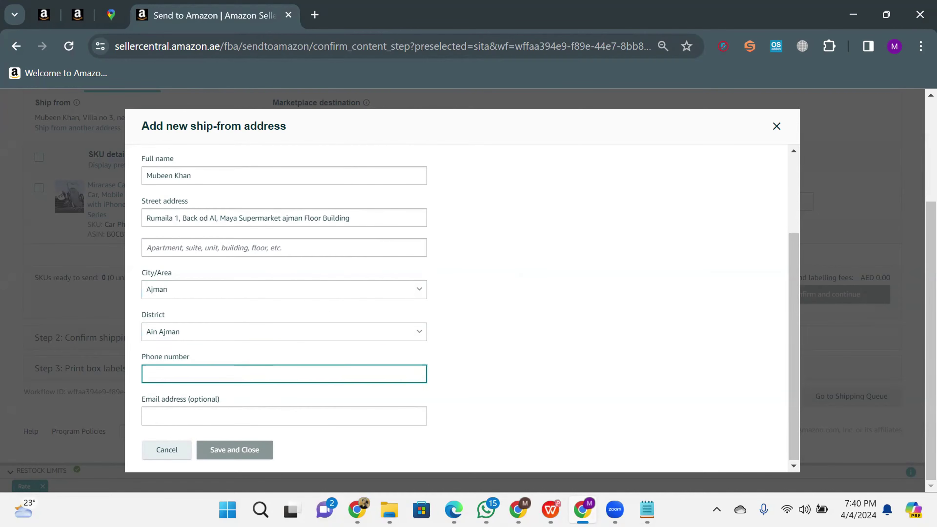
{"action": "left_click", "coordinate": [647, 509]}
{"action": "double_click", "coordinate": [222, 197]}
{"action": "key", "text": "ctrl+c"}
{"action": "key", "text": "alt+Tab"}
{"action": "key", "text": "ctrl+v"}
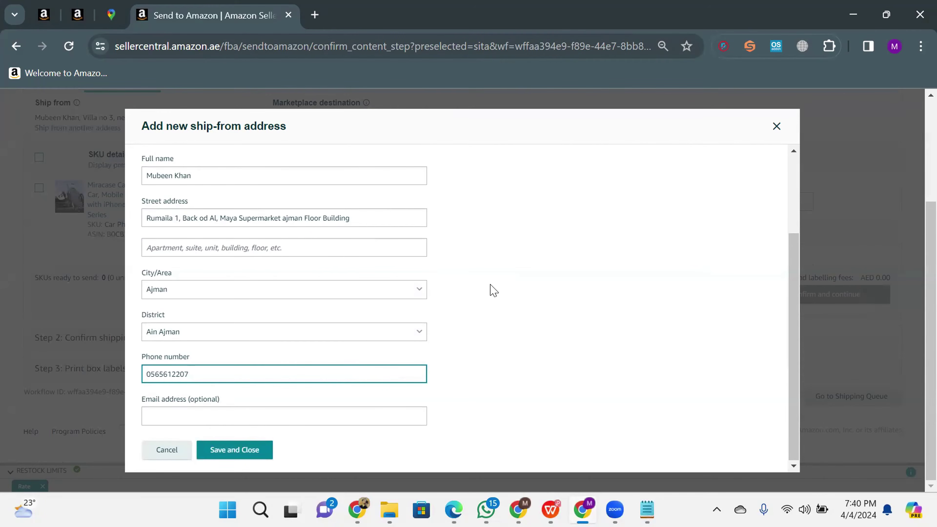
{"action": "scroll", "coordinate": [262, 413], "scroll_direction": "up", "scroll_amount": 3}
{"action": "scroll", "coordinate": [240, 402], "scroll_direction": "down", "scroll_amount": 3}
{"action": "left_click", "coordinate": [192, 414]}
{"action": "type", "text": "mu"}
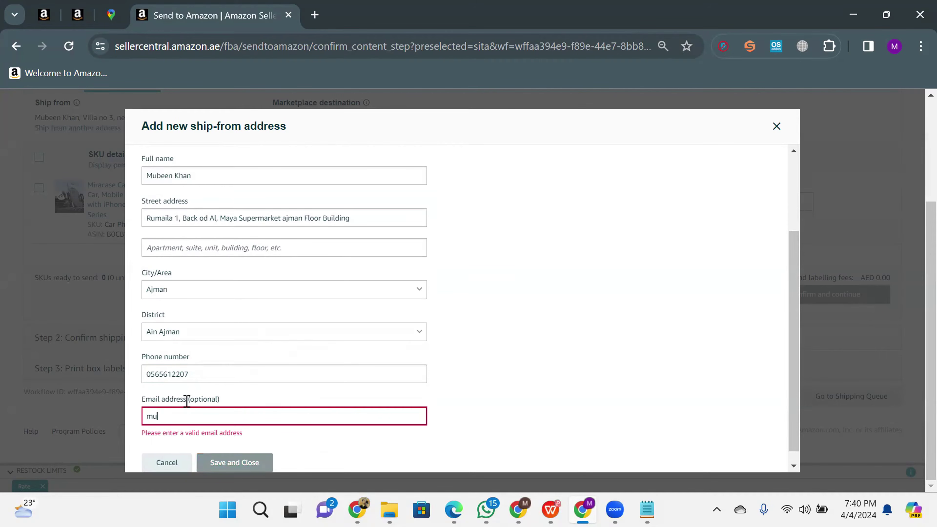
{"action": "key", "text": "BackSpace"}
{"action": "key", "text": "BackSpace"}
Review and save the new ship-from contact, and accept updating the address saved in the browser
{"action": "scroll", "coordinate": [387, 306], "scroll_direction": "up", "scroll_amount": 3}
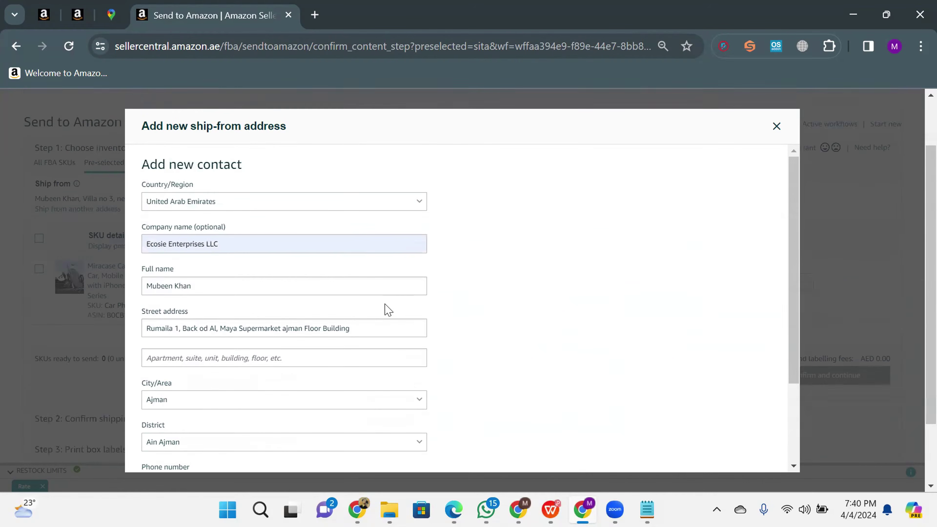
{"action": "scroll", "coordinate": [282, 375], "scroll_direction": "down", "scroll_amount": 3}
{"action": "left_click", "coordinate": [230, 451]}
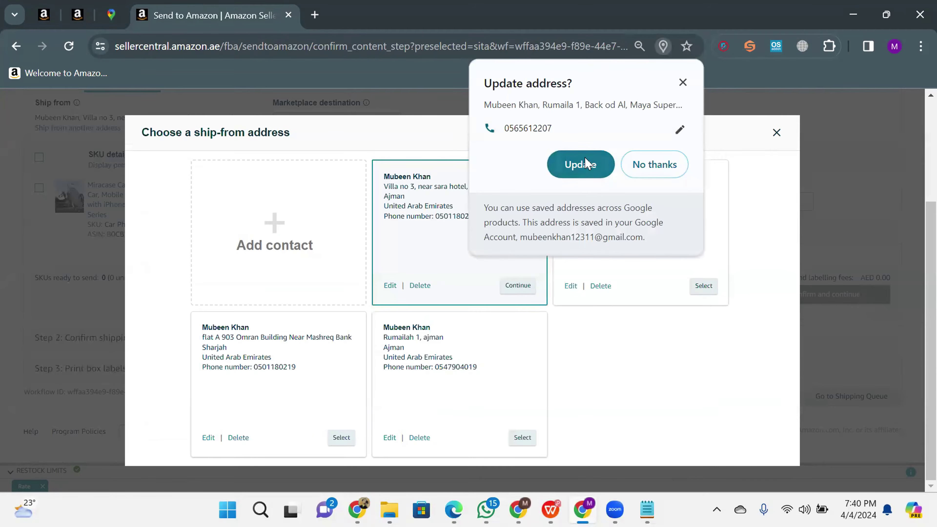
{"action": "left_click", "coordinate": [586, 164]}
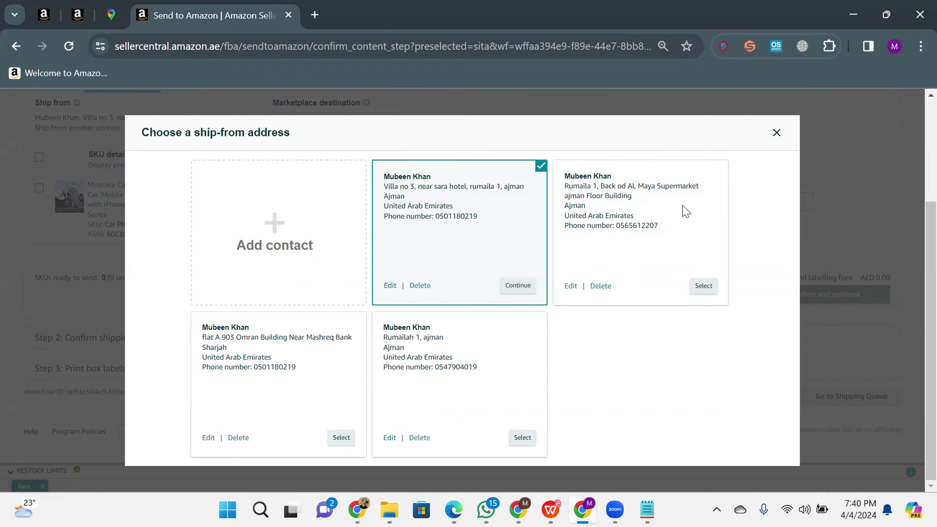
Select the newly added contact as the ship-from address and check the selection in the address list
{"action": "left_click", "coordinate": [703, 285]}
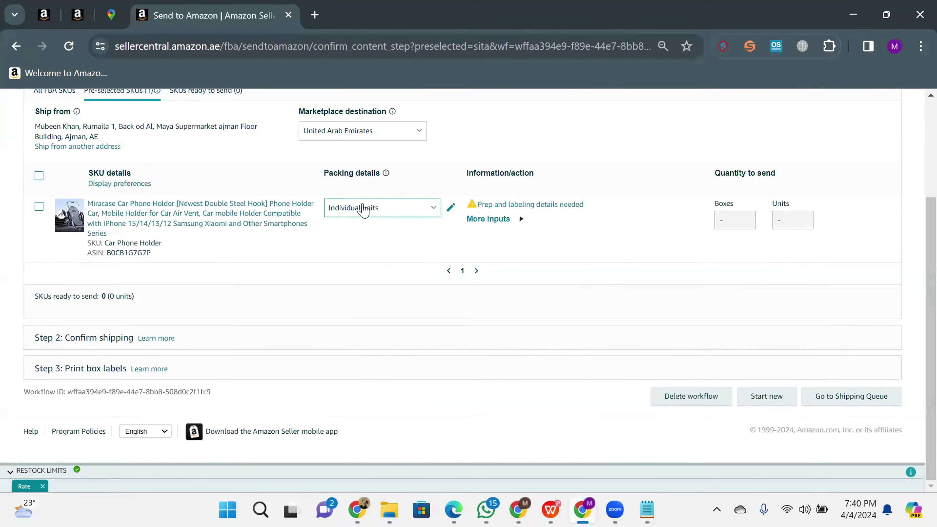
{"action": "scroll", "coordinate": [187, 172], "scroll_direction": "up", "scroll_amount": 2}
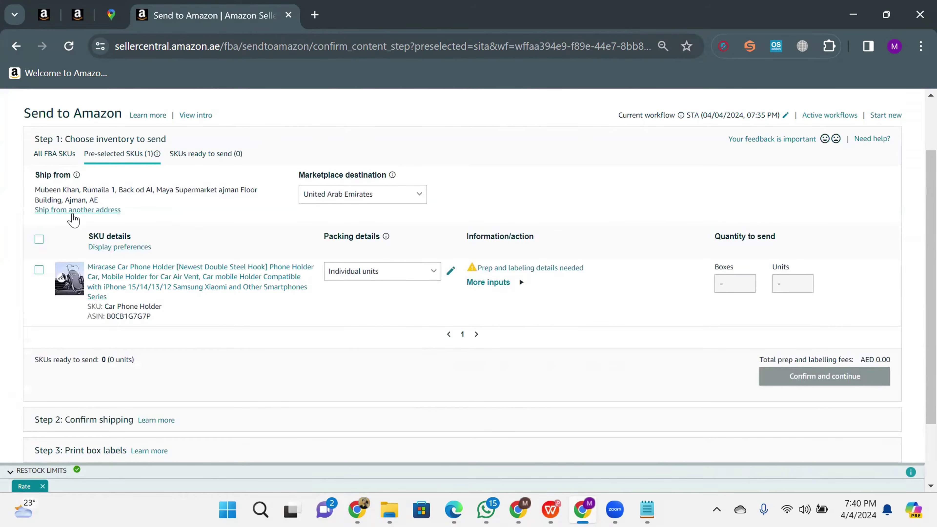
{"action": "left_click", "coordinate": [77, 210]}
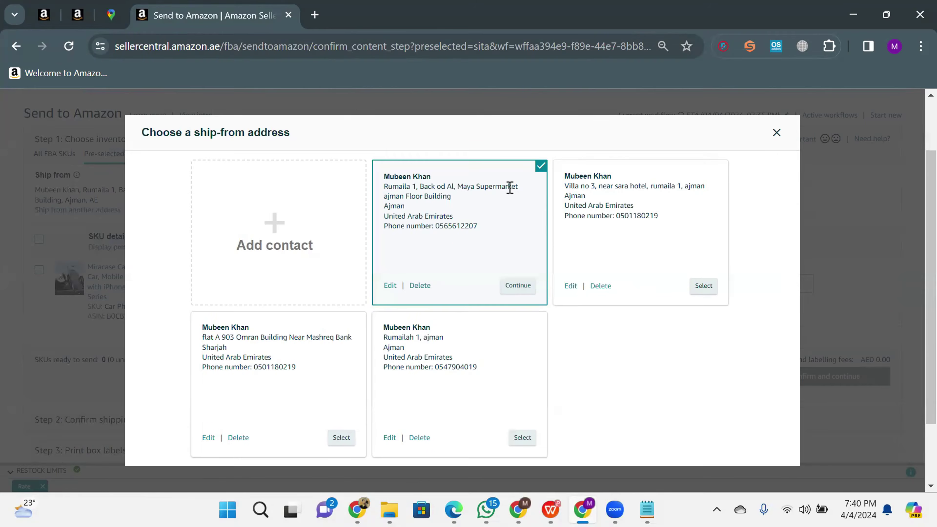
{"action": "left_click", "coordinate": [776, 133]}
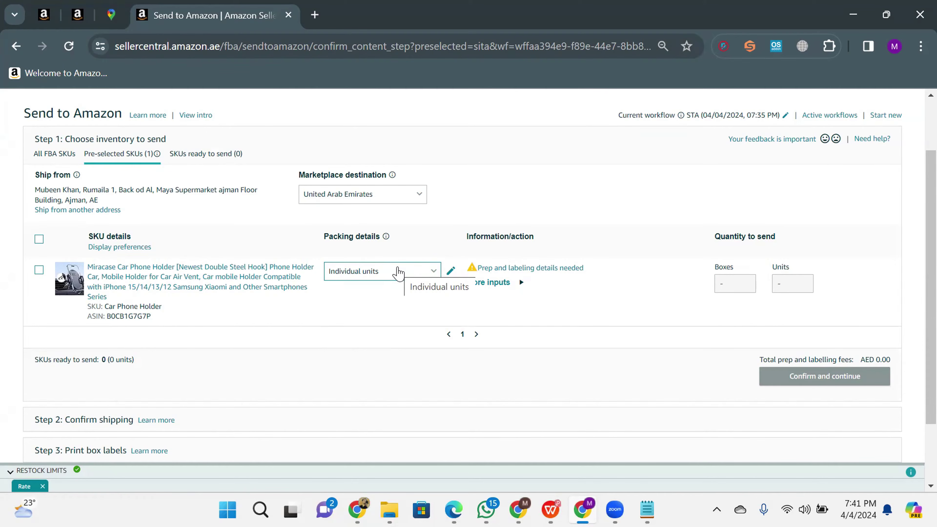
Start a new case pack template for the Car Phone Holder, name it "Car Phone Holder 1" and view the template type options
{"action": "left_click", "coordinate": [398, 272]}
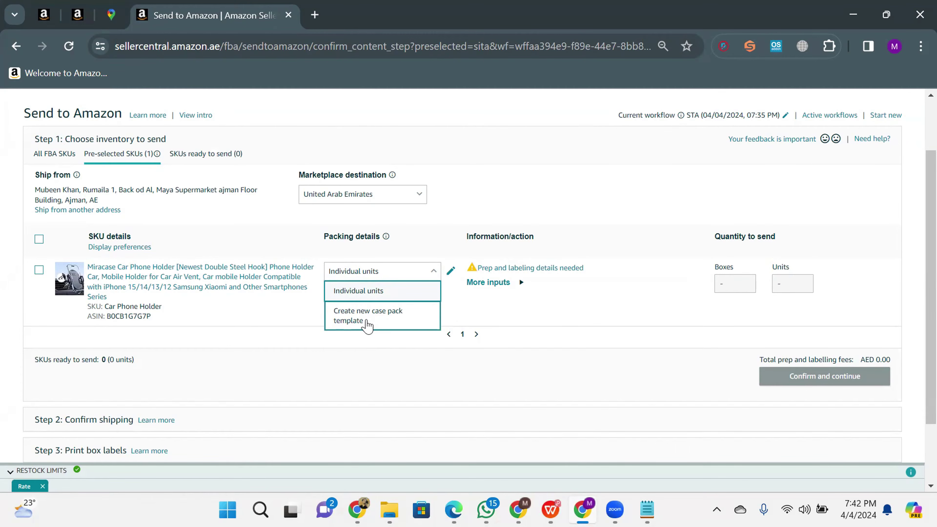
{"action": "left_click", "coordinate": [398, 326]}
{"action": "left_click", "coordinate": [203, 237]}
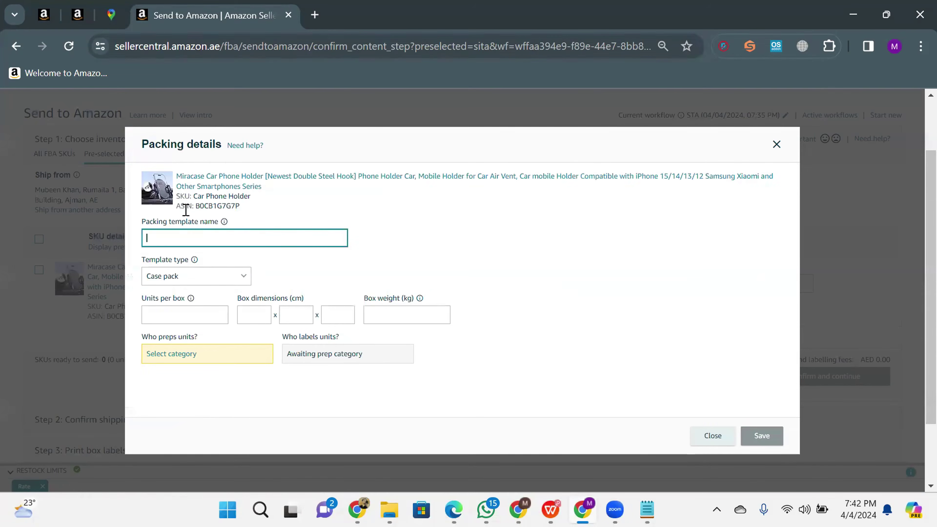
{"action": "left_click", "coordinate": [209, 175]}
{"action": "left_click_drag", "start_coordinate": [205, 173], "coordinate": [232, 233]}
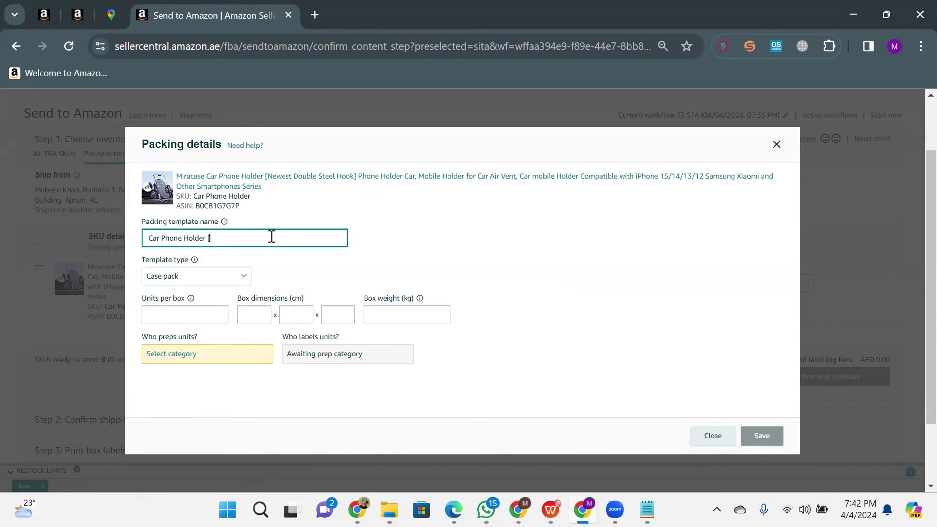
{"action": "left_click", "coordinate": [220, 279]}
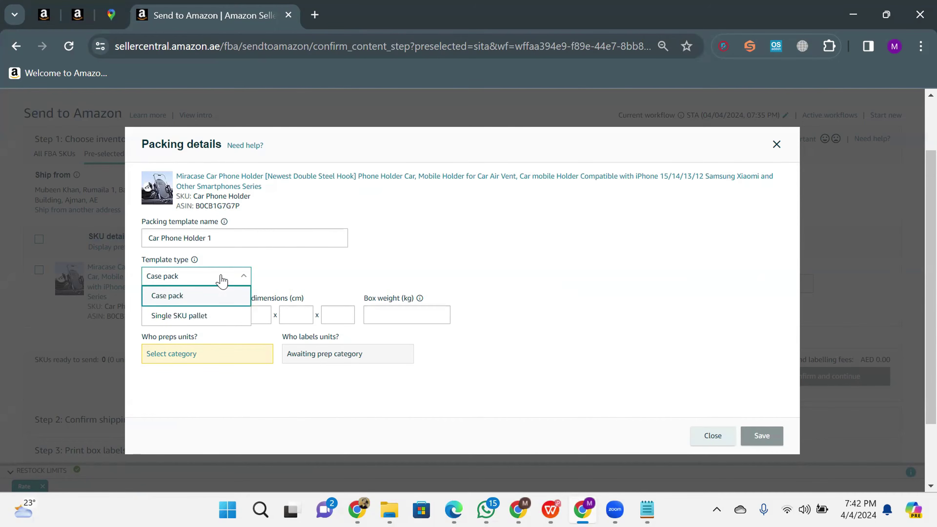
{"action": "mouse_move", "coordinate": [193, 265]}
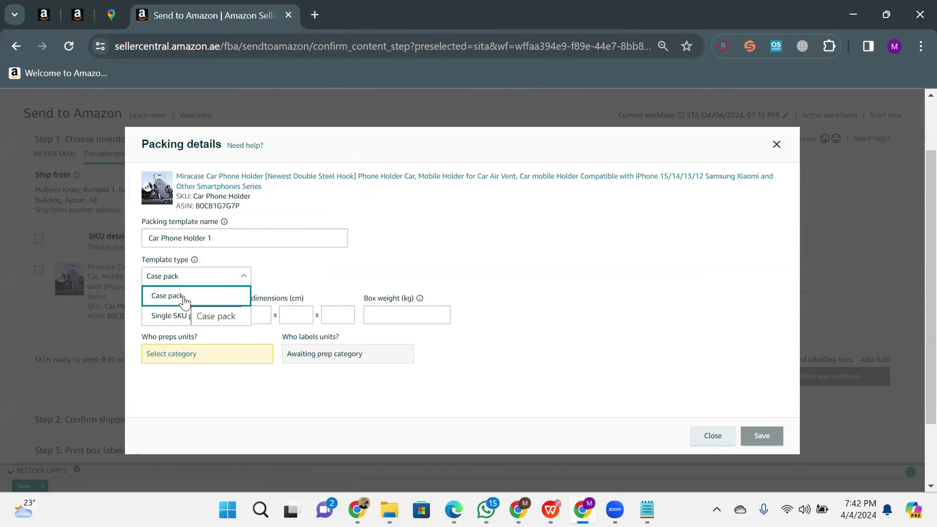
Search Google for "pallets" in a new browser tab and browse the image results
{"action": "left_click", "coordinate": [315, 14]}
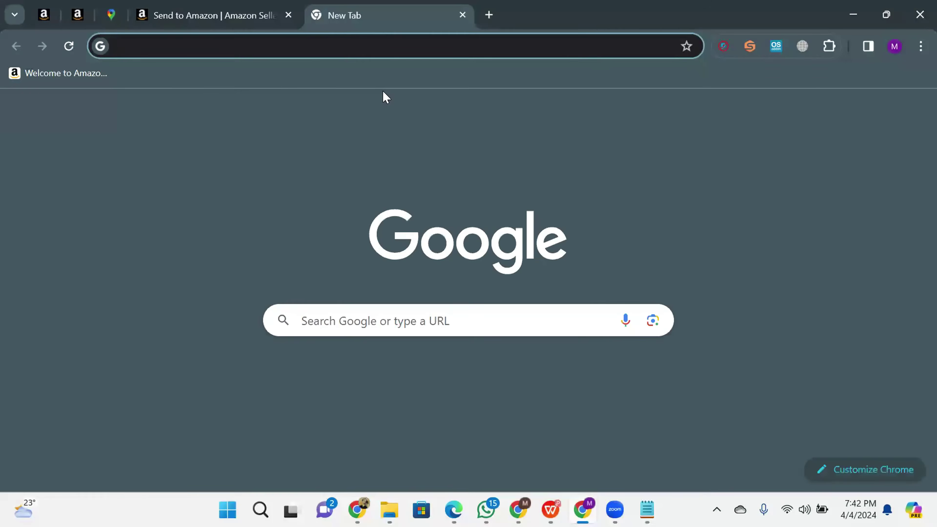
{"action": "type", "text": "pllated"}
{"action": "key", "text": "BackSpace"}
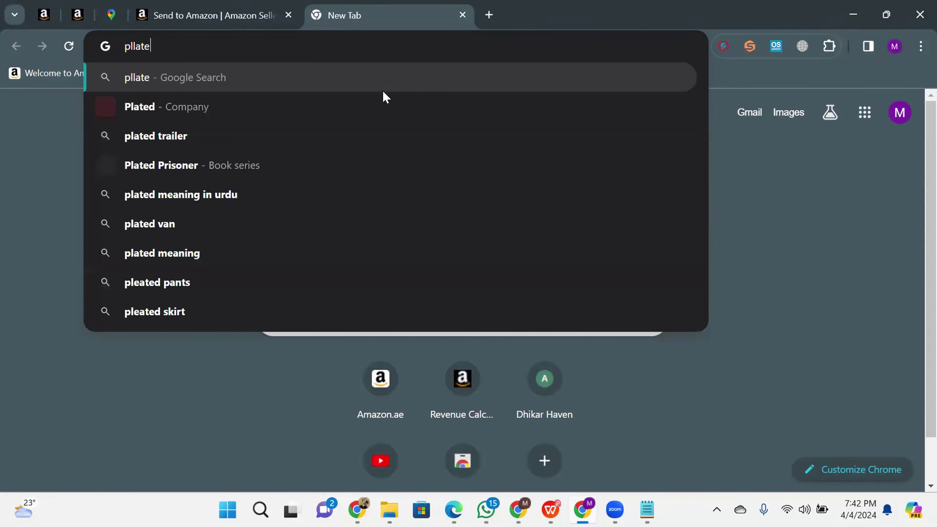
{"action": "key", "text": "BackSpace"}
{"action": "key", "text": "BackSpace"}
{"action": "key", "text": "BackSpace"}
{"action": "key", "text": "BackSpace"}
{"action": "key", "text": "BackSpace"}
{"action": "type", "text": "allets"}
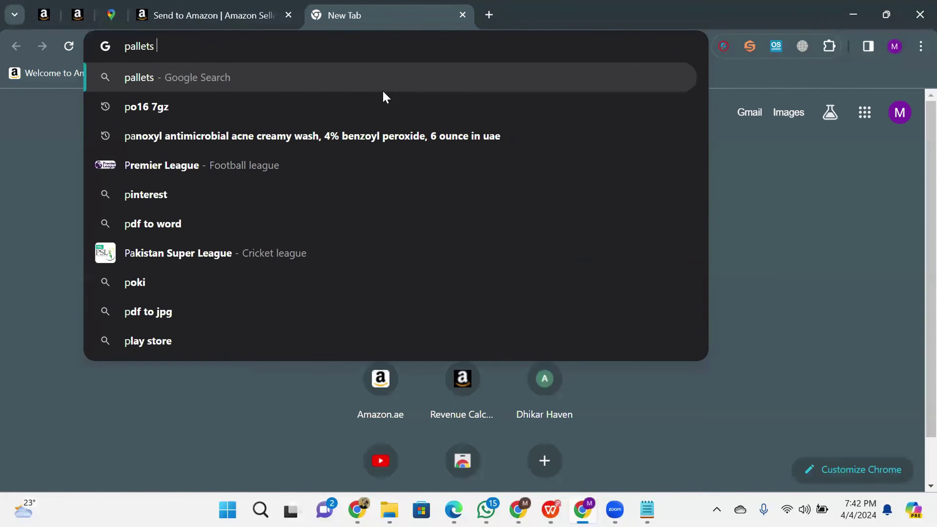
{"action": "key", "text": "Return"}
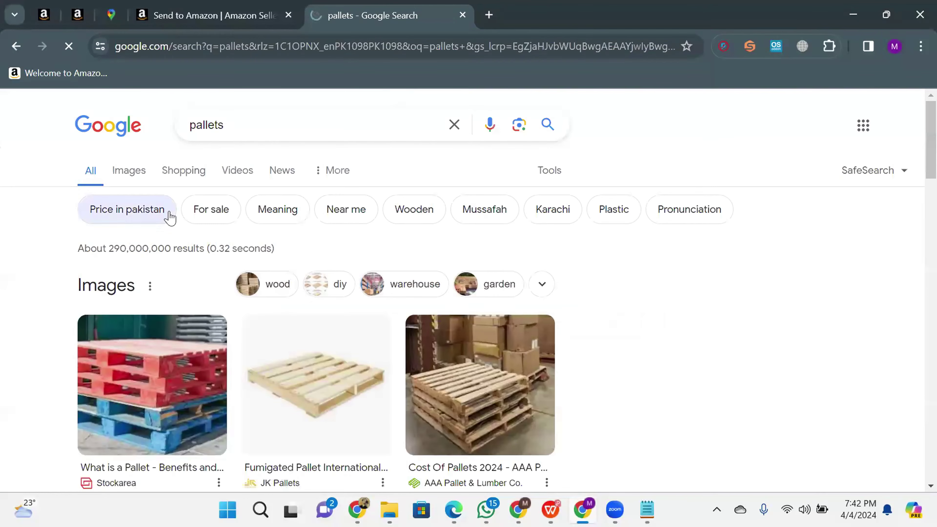
{"action": "left_click", "coordinate": [132, 171]}
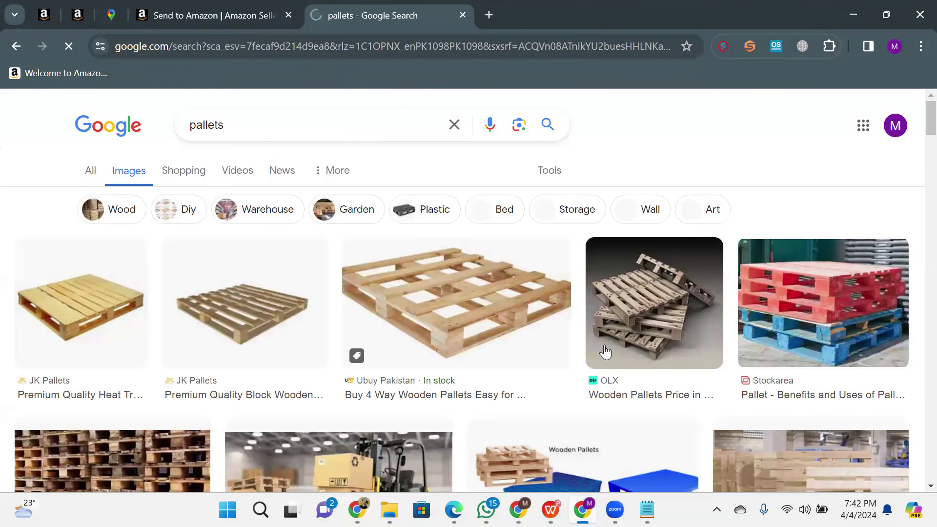
{"action": "scroll", "coordinate": [157, 279], "scroll_direction": "down", "scroll_amount": 5}
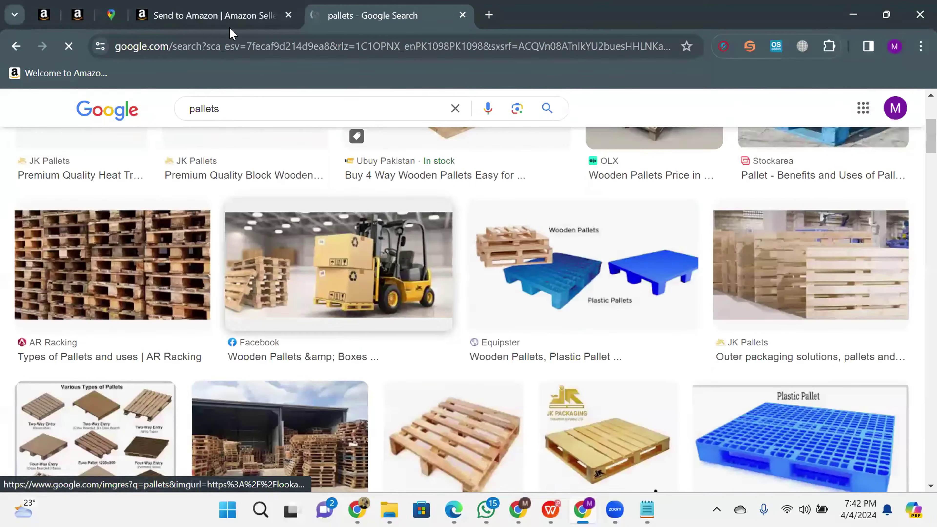
Return to the Send to Amazon page and keep Case pack as the template type
{"action": "left_click", "coordinate": [214, 15]}
{"action": "left_click", "coordinate": [168, 278]}
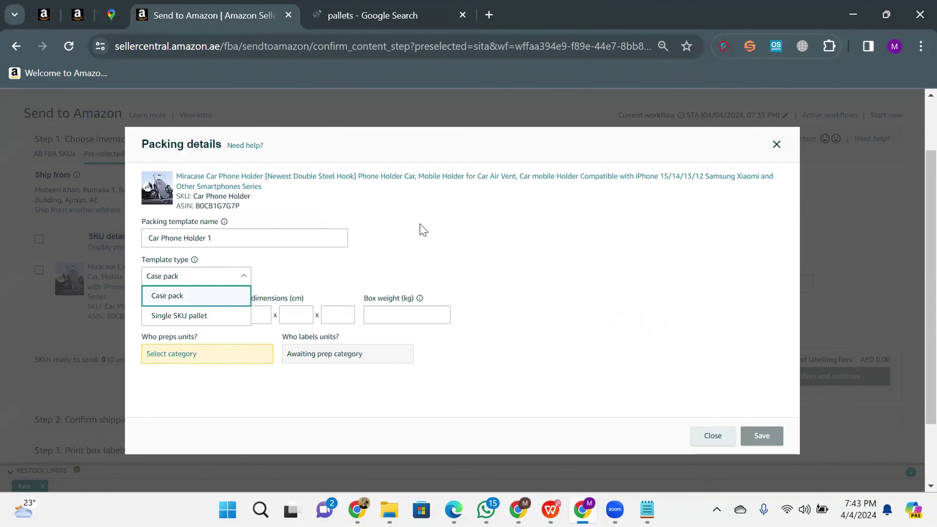
{"action": "left_click", "coordinate": [346, 244]}
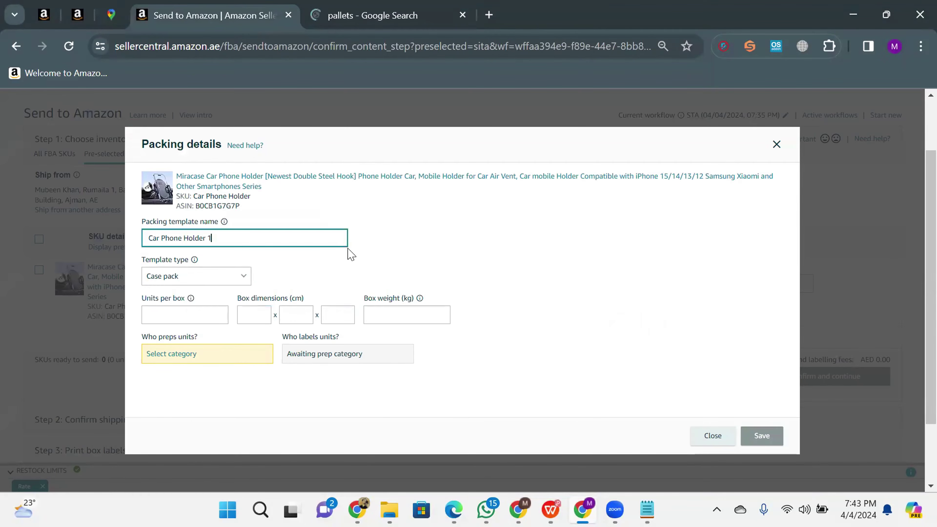
Set the units per box in the packing template to 10
{"action": "left_click", "coordinate": [172, 314]}
{"action": "mouse_move", "coordinate": [190, 298]}
{"action": "left_click", "coordinate": [386, 265]}
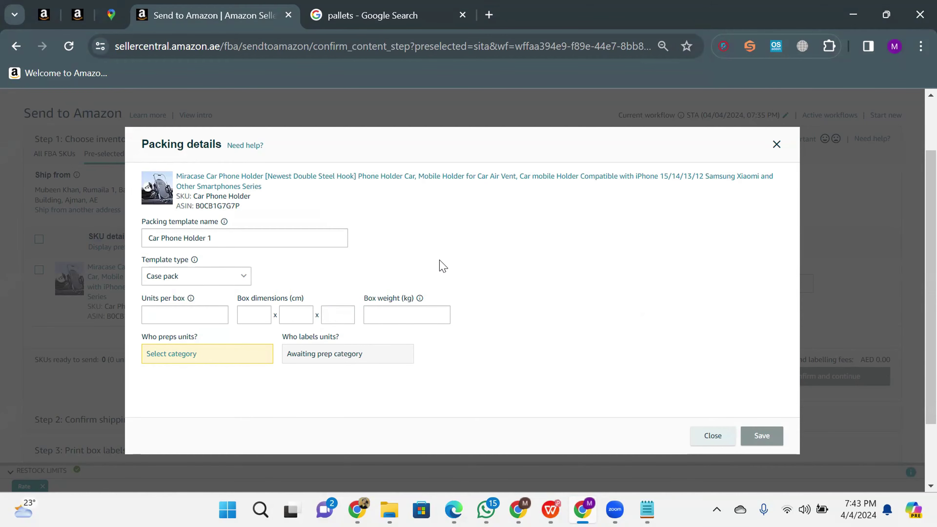
{"action": "left_click", "coordinate": [171, 318]}
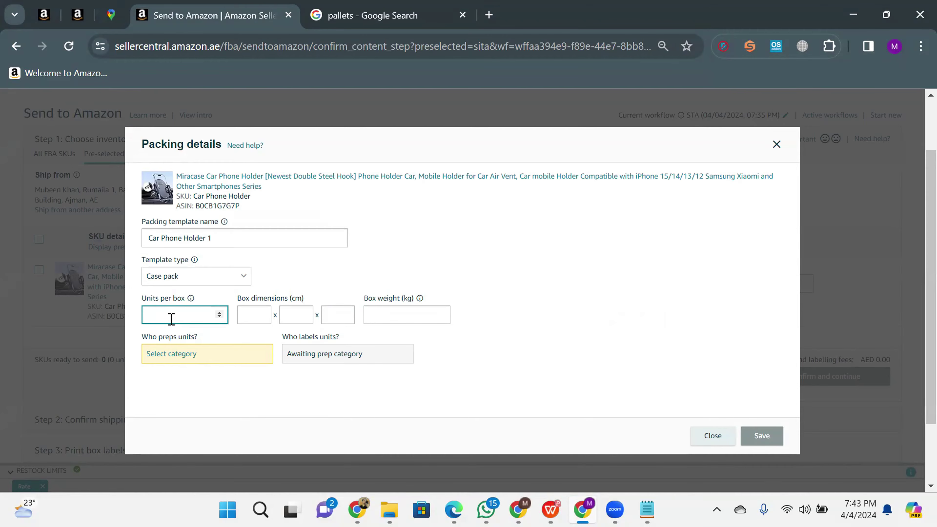
Consult the dimensions in the Notepad note, and set the box dimensions to 10 x 10 x 10 cm and the box weight to 1 kg
{"action": "left_click", "coordinate": [254, 316]}
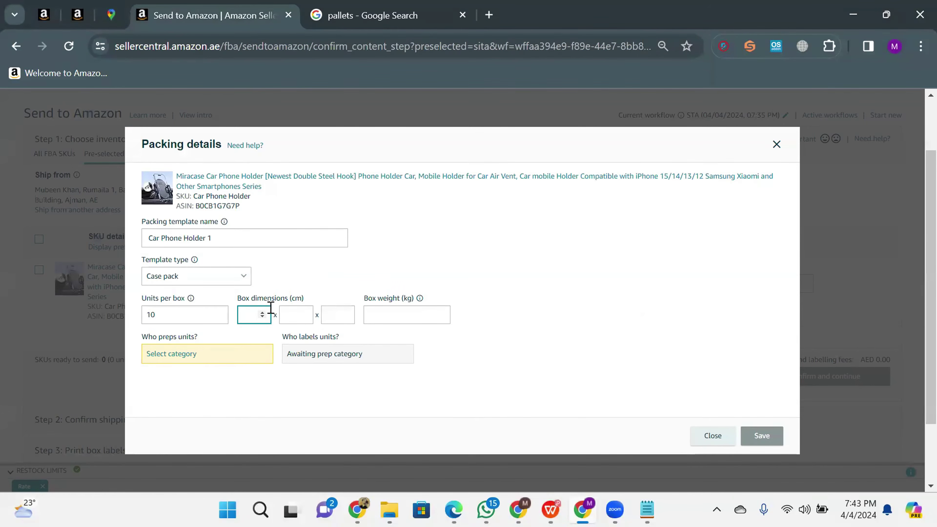
{"action": "key", "text": "alt+Tab"}
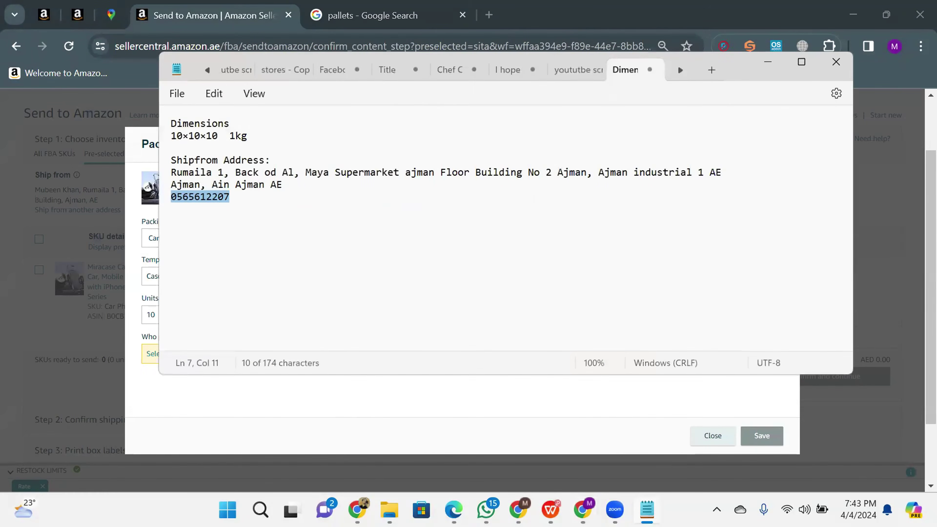
{"action": "left_click", "coordinate": [437, 450]}
{"action": "type", "text": "10"}
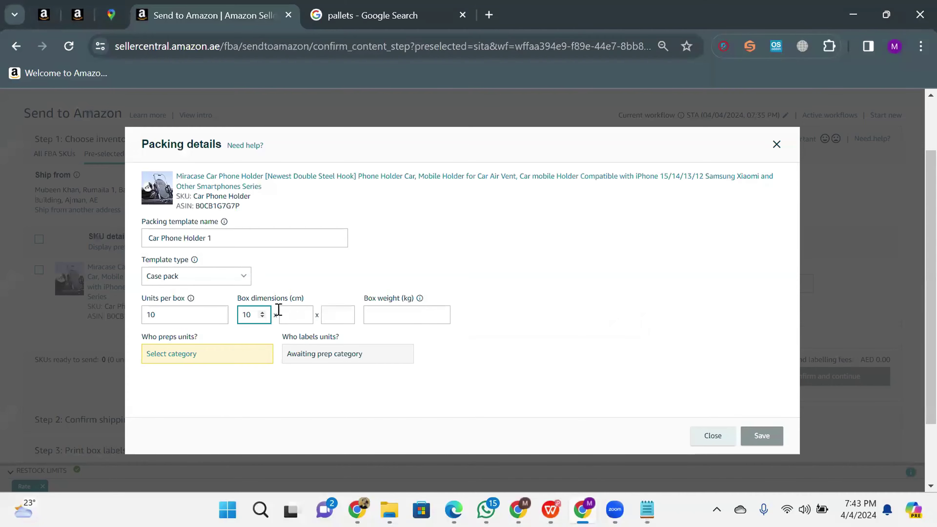
{"action": "left_click", "coordinate": [288, 313]}
{"action": "type", "text": "10"}
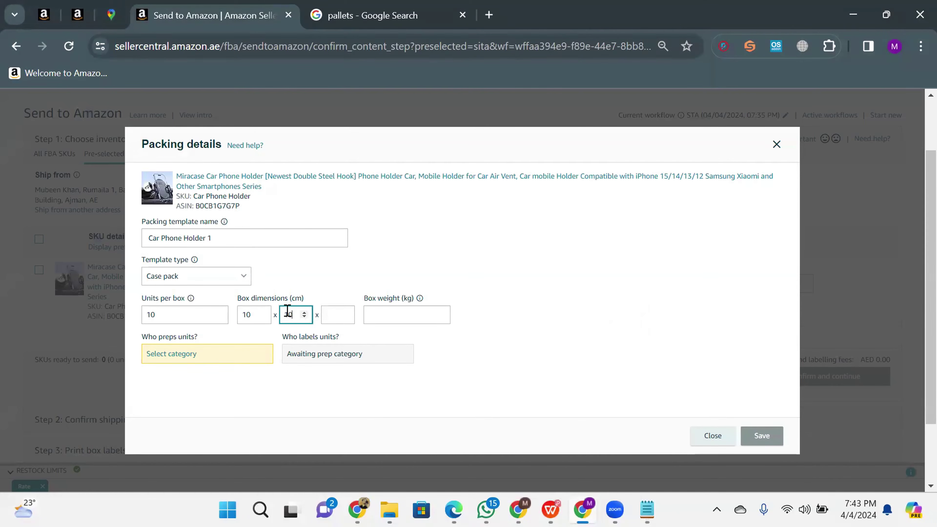
{"action": "left_click", "coordinate": [326, 314]}
{"action": "type", "text": "10"}
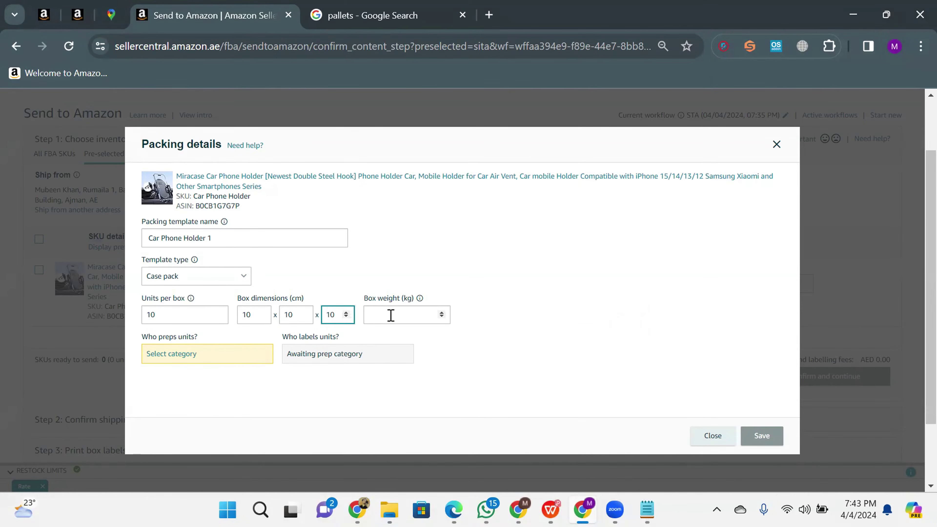
{"action": "left_click", "coordinate": [391, 315]}
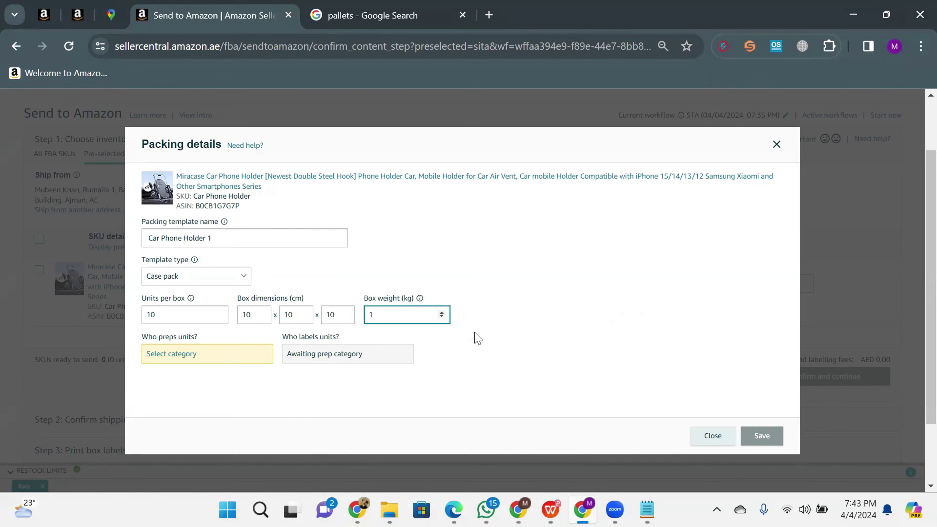
{"action": "left_click", "coordinate": [479, 379]}
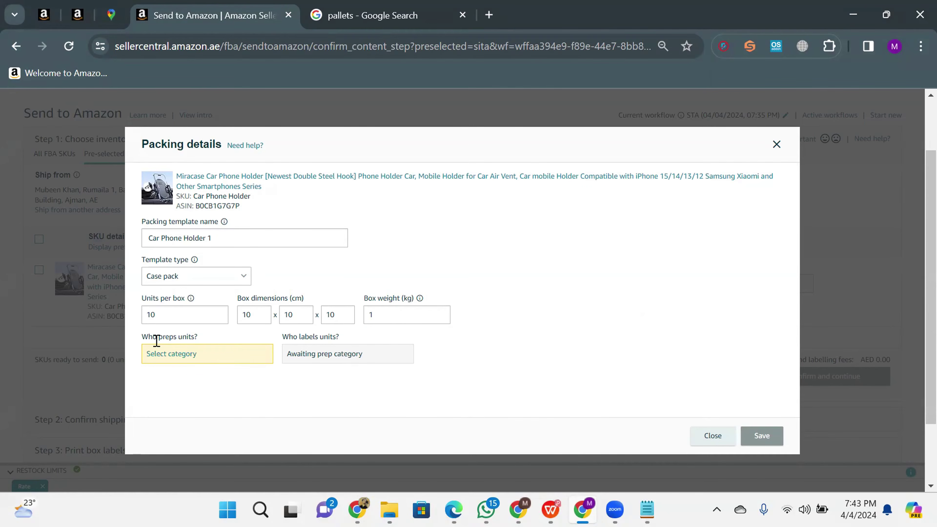
Set the prep category to "No prep needed" and save the packing template with unit labelling by the seller
{"action": "left_click", "coordinate": [163, 355]}
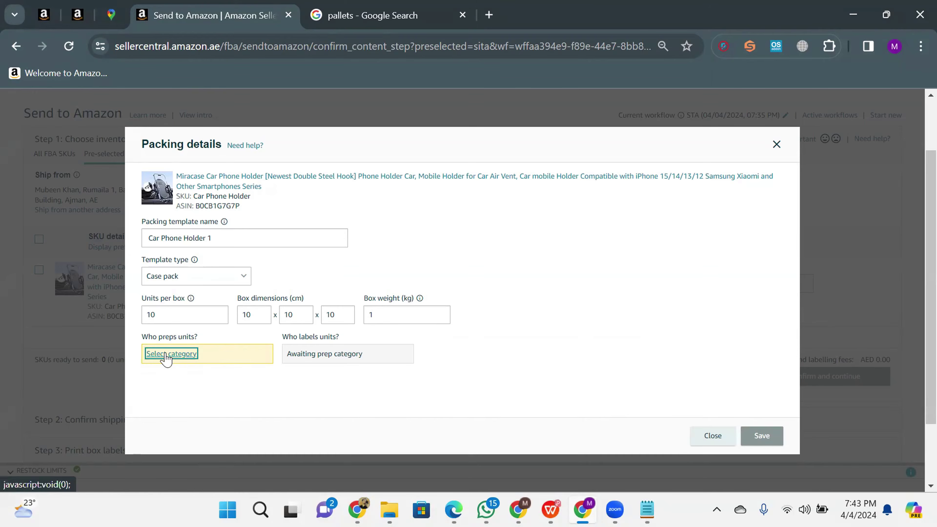
{"action": "left_click", "coordinate": [186, 322]}
{"action": "scroll", "coordinate": [202, 274], "scroll_direction": "down", "scroll_amount": 2}
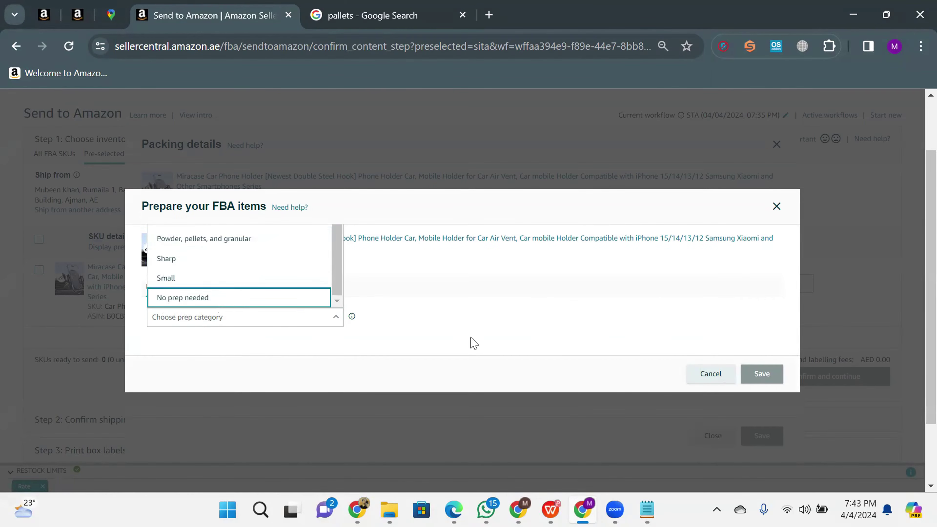
{"action": "left_click", "coordinate": [211, 299]}
{"action": "left_click", "coordinate": [760, 384]}
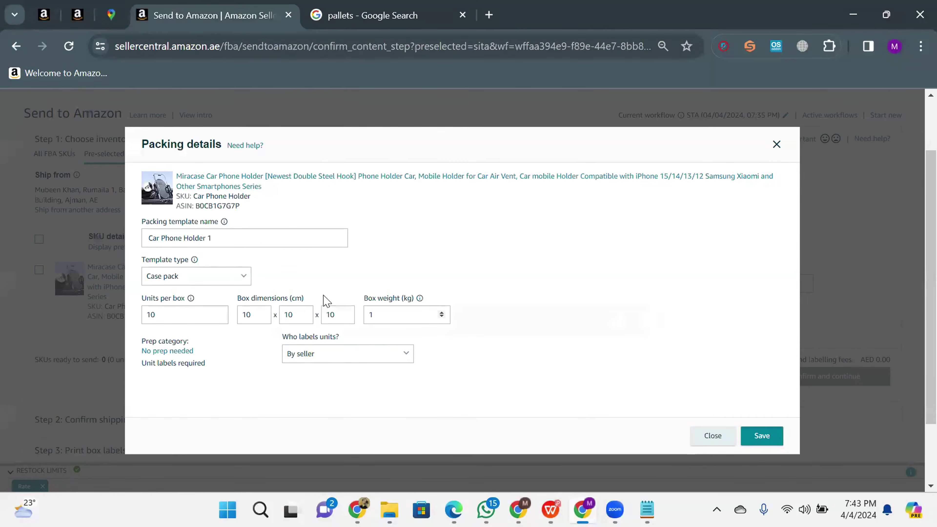
{"action": "left_click", "coordinate": [757, 437]}
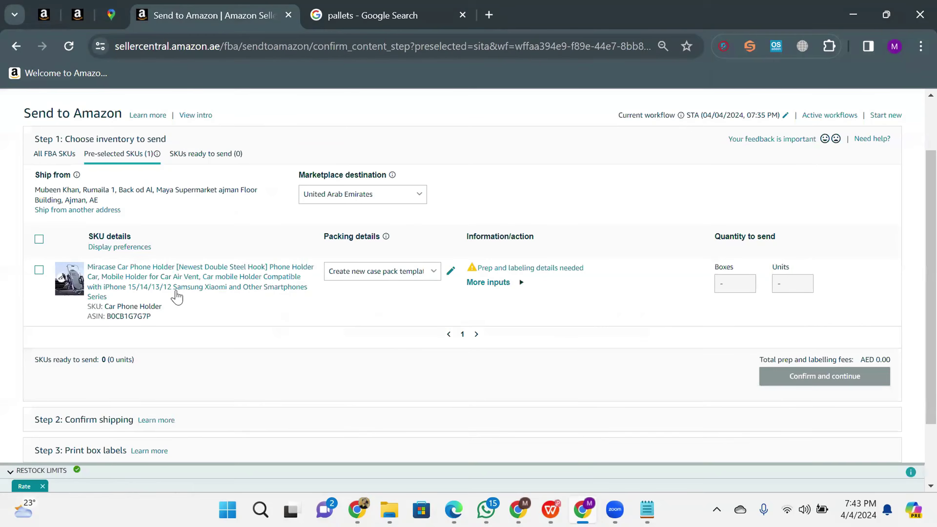
Choose the saved "Car Phone Holder 1" template as the SKU's packing details
{"action": "left_click", "coordinate": [398, 273]}
{"action": "left_click", "coordinate": [398, 387]}
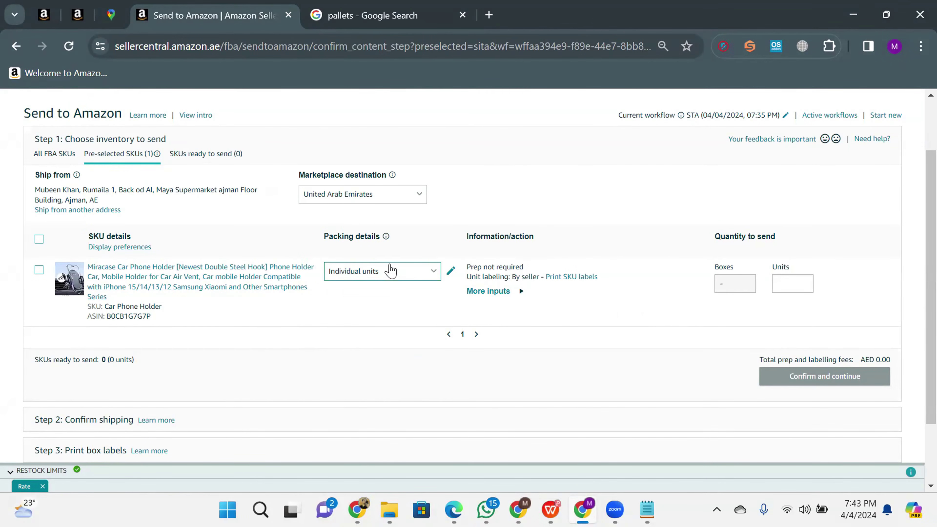
{"action": "left_click", "coordinate": [376, 277]}
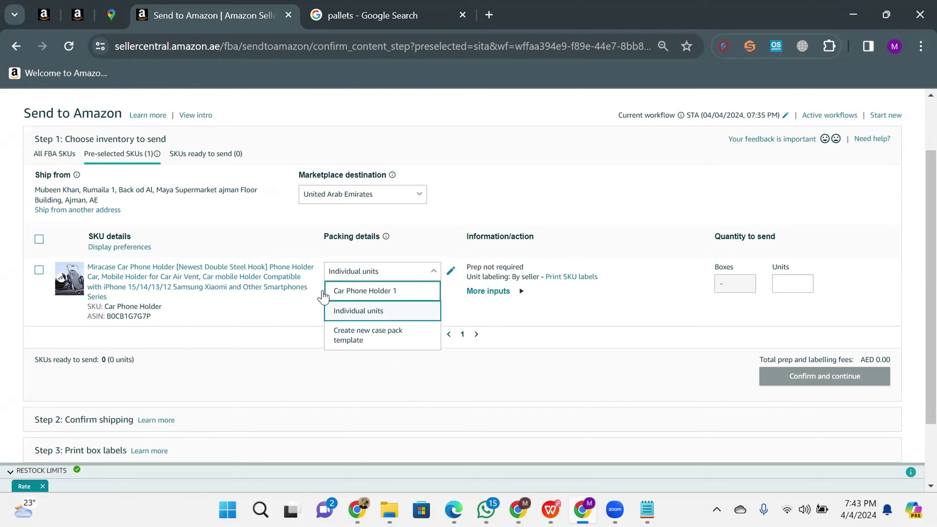
{"action": "left_click", "coordinate": [366, 292]}
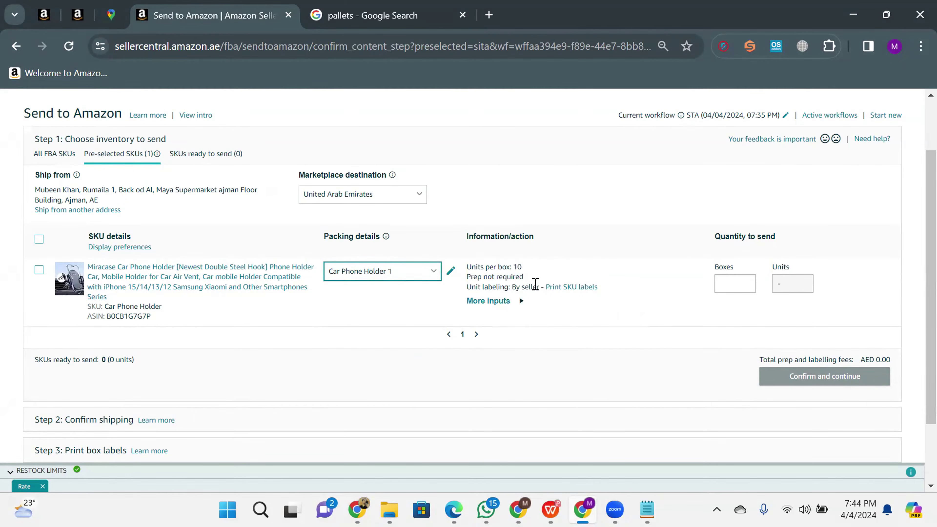
Review the SKU's units per box and labelling details, set 10 labels for SKU label printing, and close the dialog without printing
{"action": "left_click", "coordinate": [479, 268]}
{"action": "left_click_drag", "start_coordinate": [479, 267], "coordinate": [519, 267]}
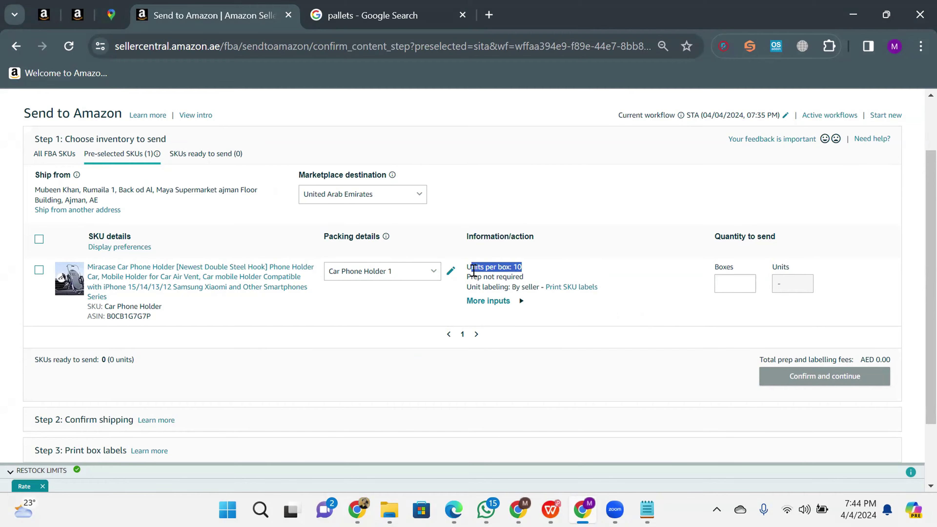
{"action": "left_click", "coordinate": [498, 269]}
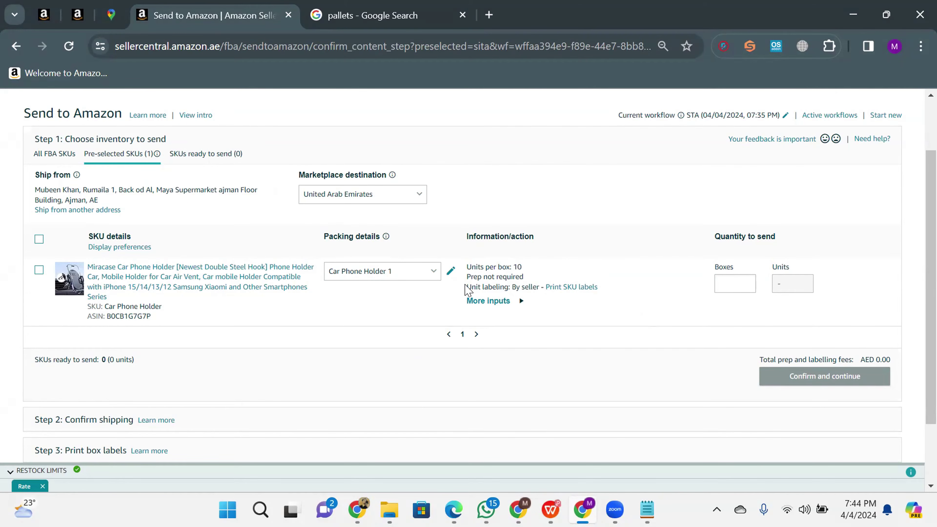
{"action": "left_click_drag", "start_coordinate": [466, 287], "coordinate": [510, 287]}
{"action": "left_click", "coordinate": [563, 287]}
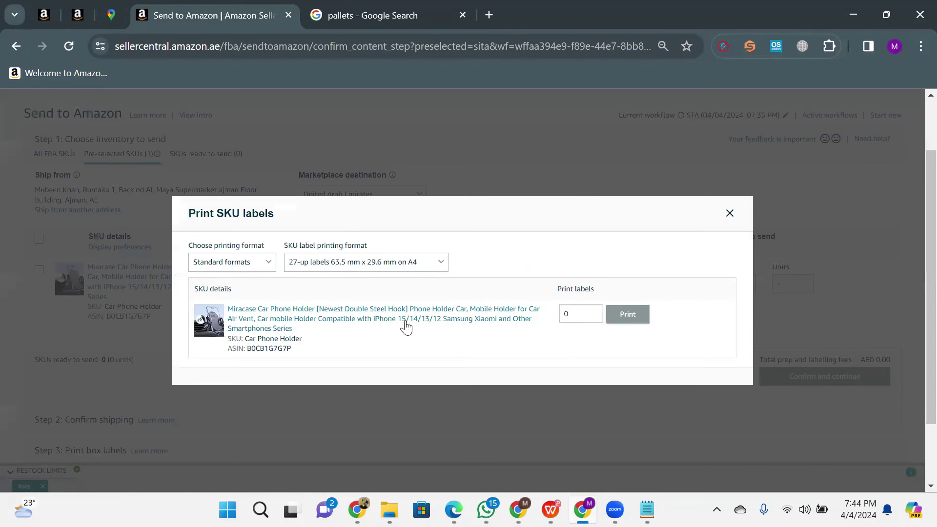
{"action": "left_click", "coordinate": [574, 314]}
{"action": "key", "text": "BackSpace"}
{"action": "type", "text": "1"}
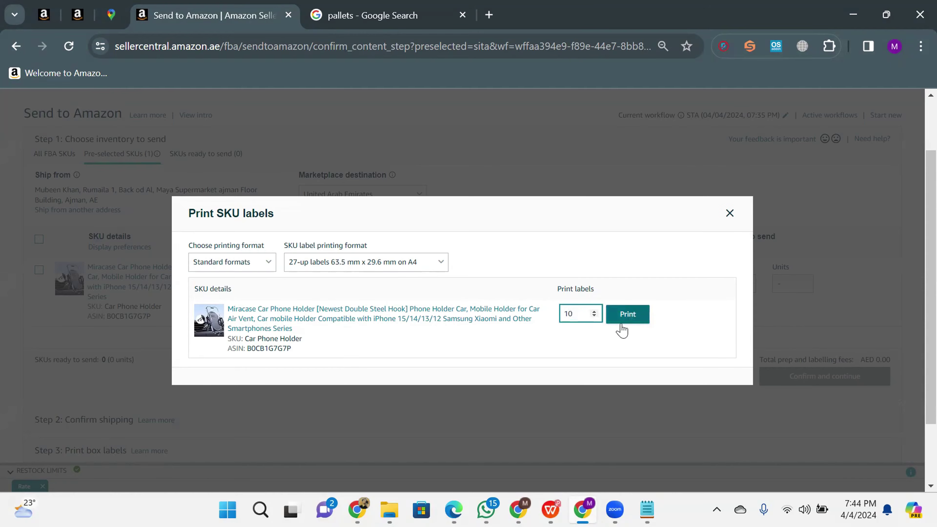
{"action": "left_click", "coordinate": [730, 214]}
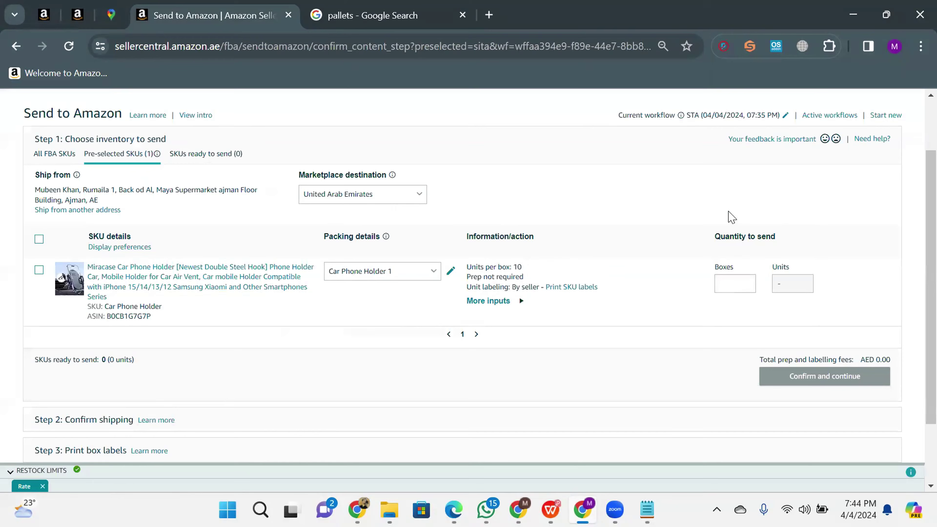
Open the "Car Phone Holder 1" packing template, review its units per box, and close it without changes
{"action": "left_click", "coordinate": [451, 273]}
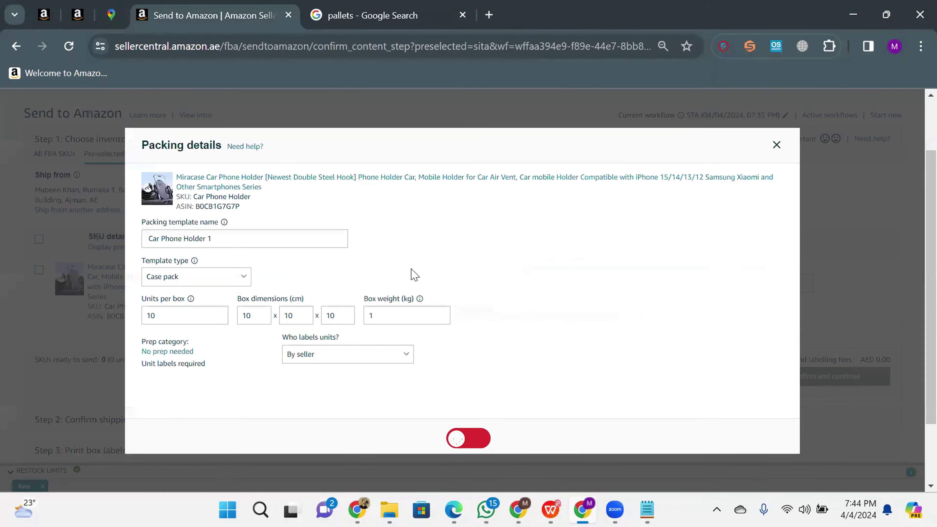
{"action": "left_click", "coordinate": [172, 310]}
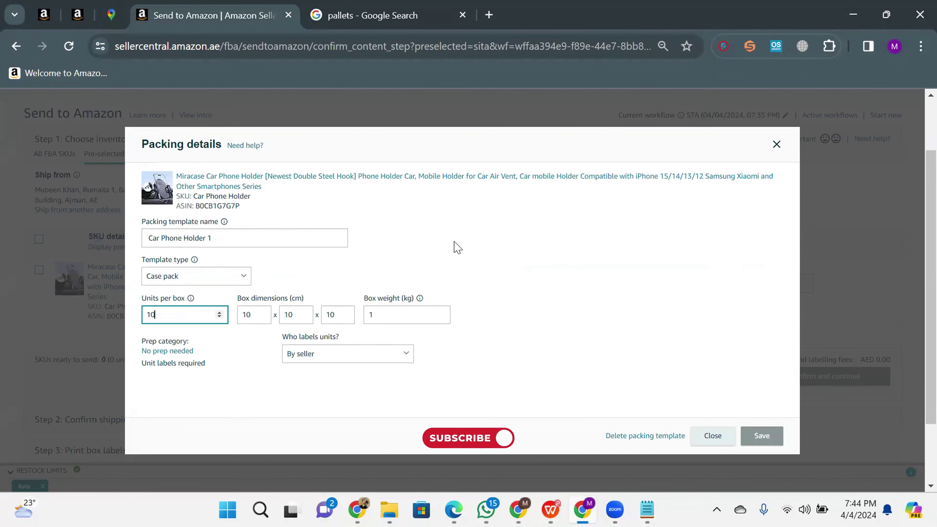
{"action": "left_click", "coordinate": [400, 248]}
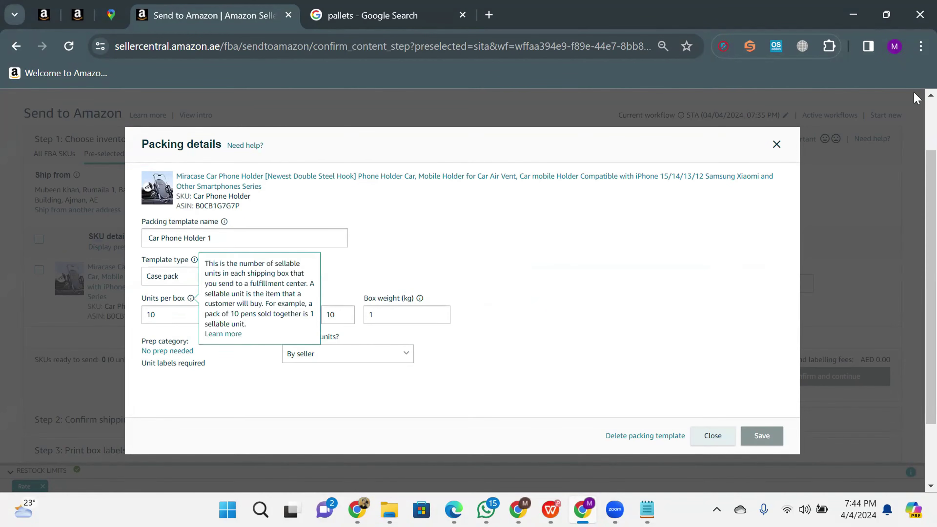
{"action": "left_click", "coordinate": [777, 145]}
Set the quantity to send to 1 box, mark the SKU ready to send, and confirm the inventory
{"action": "left_click", "coordinate": [733, 282]}
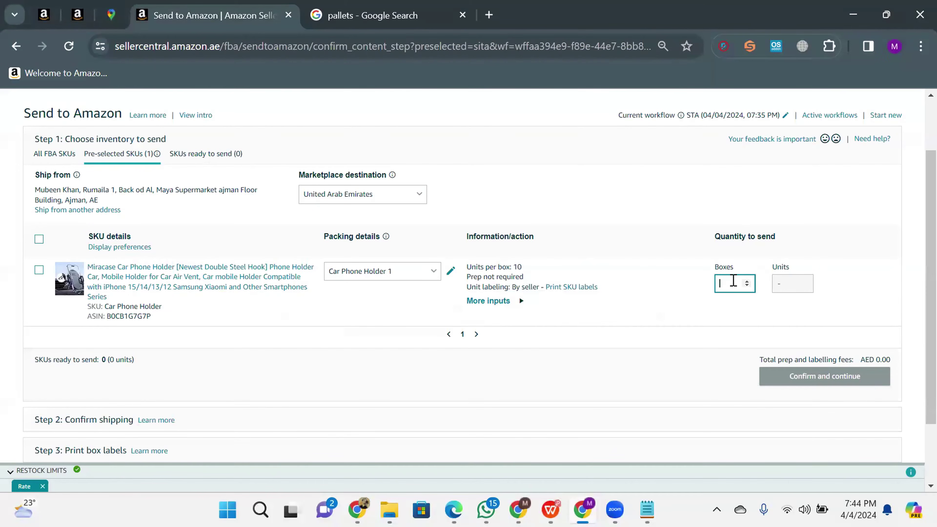
{"action": "type", "text": "1"}
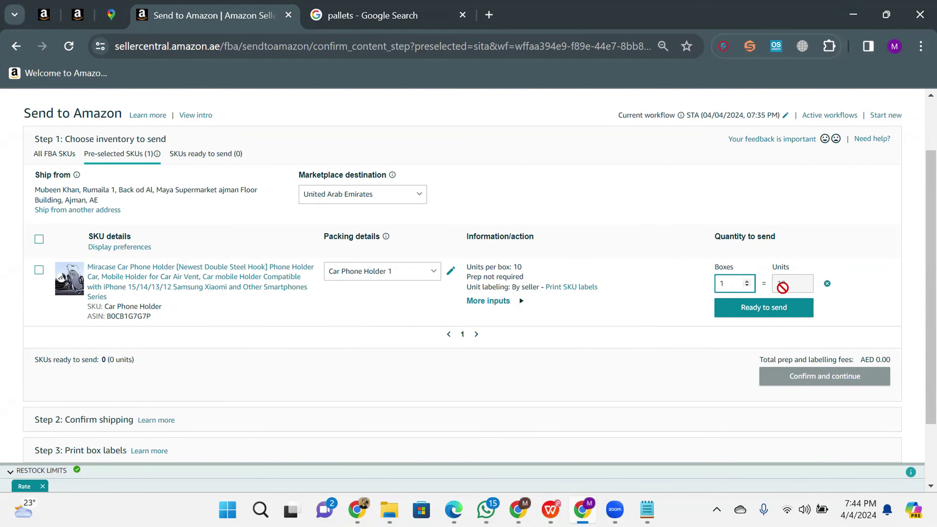
{"action": "left_click", "coordinate": [804, 311]}
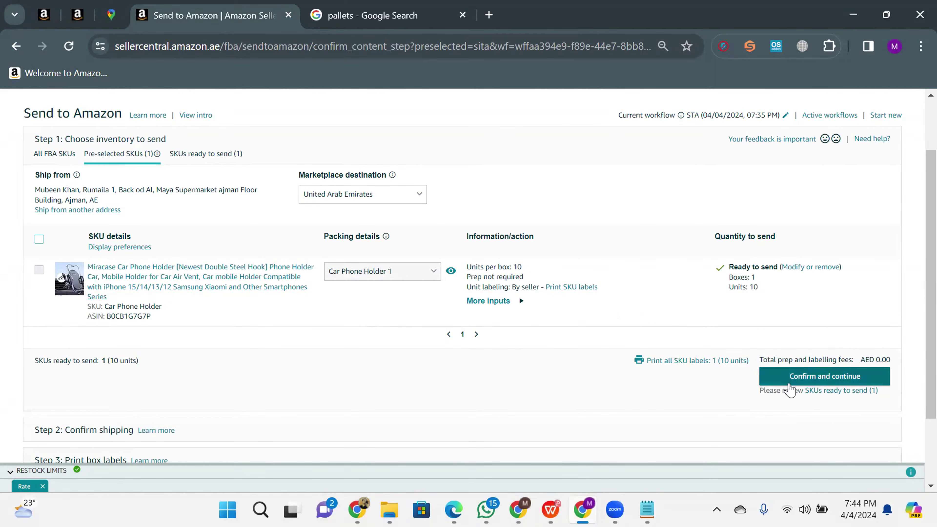
{"action": "left_click", "coordinate": [844, 385]}
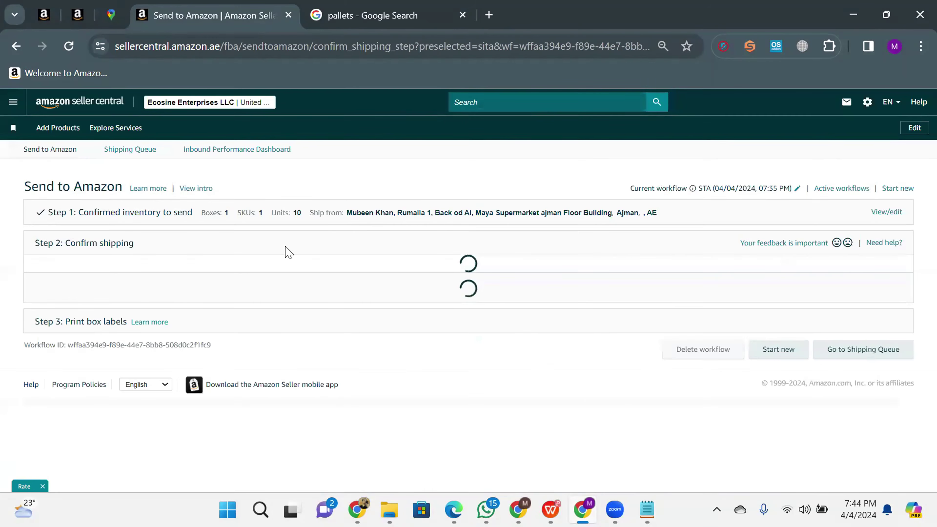
Review the shipping mode options in Step 2 and consult the pallet pictures on the Google Search page
{"action": "left_click_drag", "start_coordinate": [19, 210], "coordinate": [120, 212]}
{"action": "left_click_drag", "start_coordinate": [32, 247], "coordinate": [111, 238]}
{"action": "scroll", "coordinate": [145, 194], "scroll_direction": "down", "scroll_amount": 4}
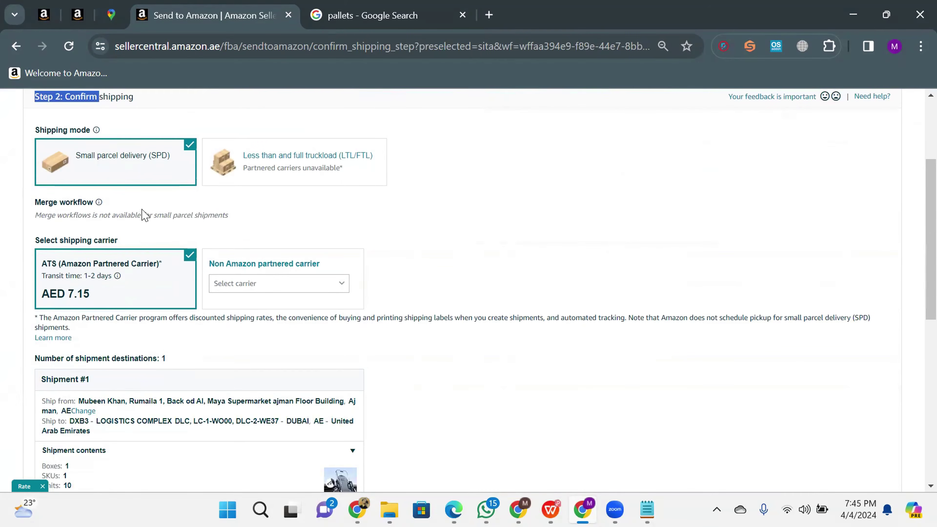
{"action": "scroll", "coordinate": [145, 215], "scroll_direction": "up", "scroll_amount": 4}
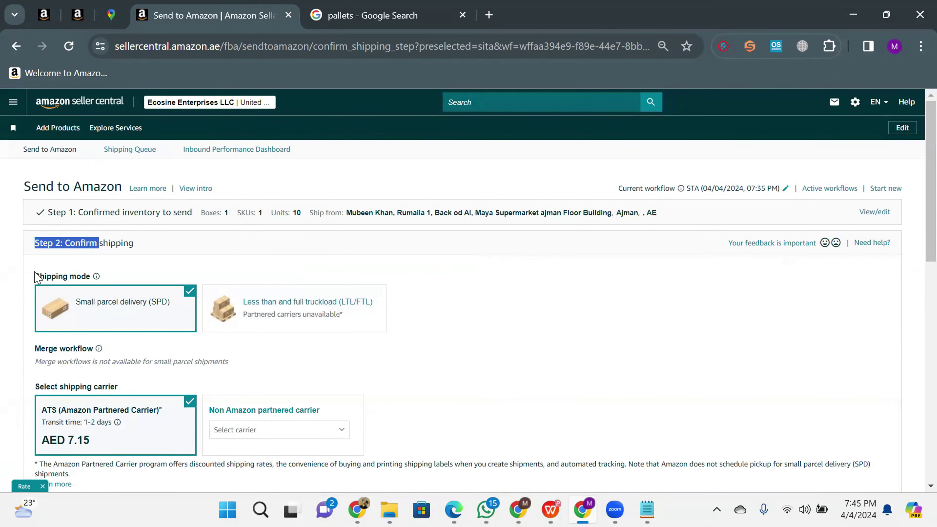
{"action": "left_click_drag", "start_coordinate": [36, 277], "coordinate": [111, 279]}
{"action": "left_click", "coordinate": [74, 281]}
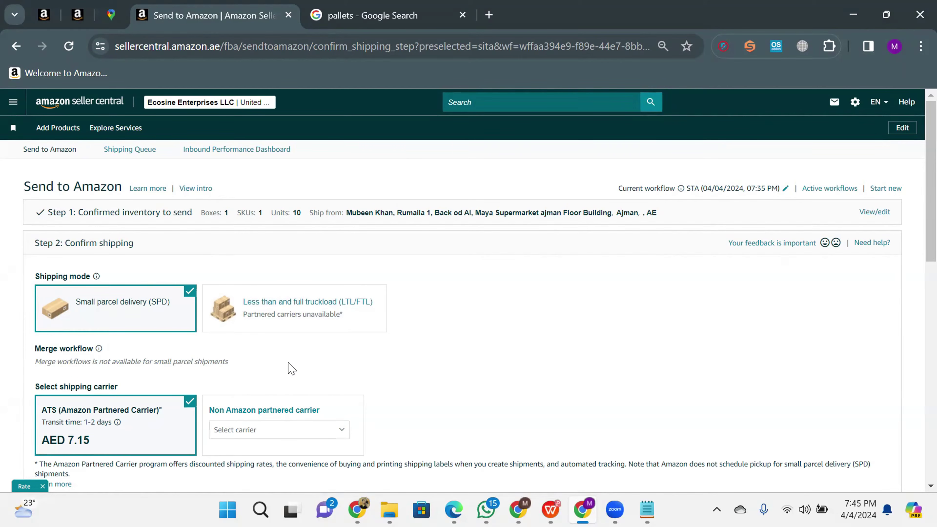
{"action": "left_click", "coordinate": [439, 14]}
{"action": "scroll", "coordinate": [264, 298], "scroll_direction": "down", "scroll_amount": 3}
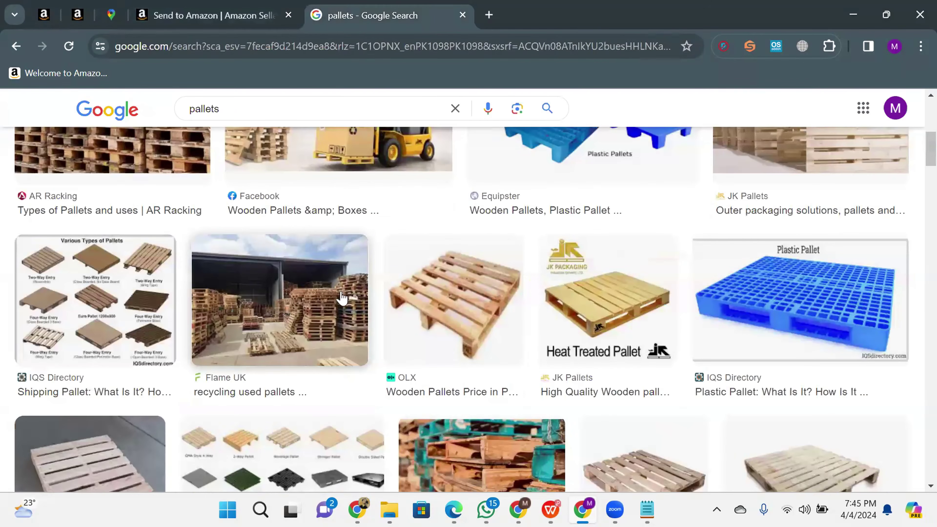
{"action": "scroll", "coordinate": [376, 261], "scroll_direction": "up", "scroll_amount": 4}
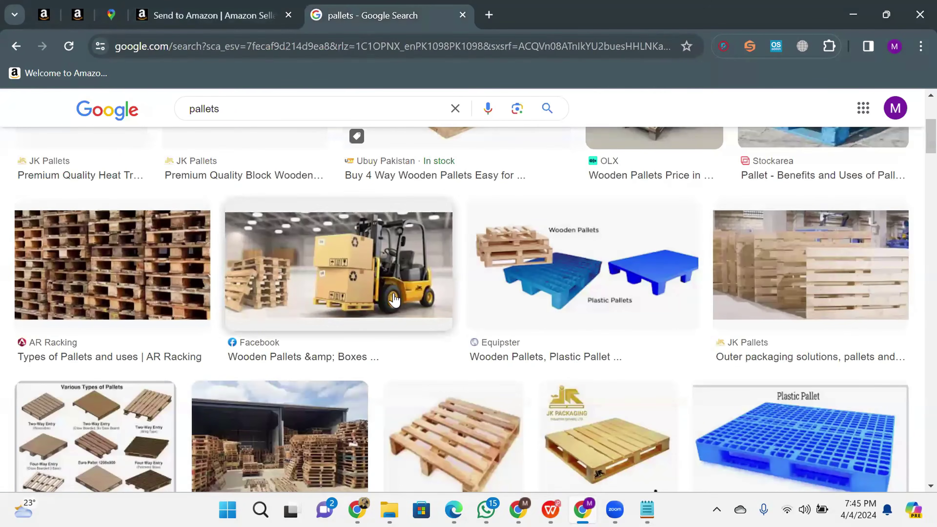
{"action": "left_click", "coordinate": [174, 5]}
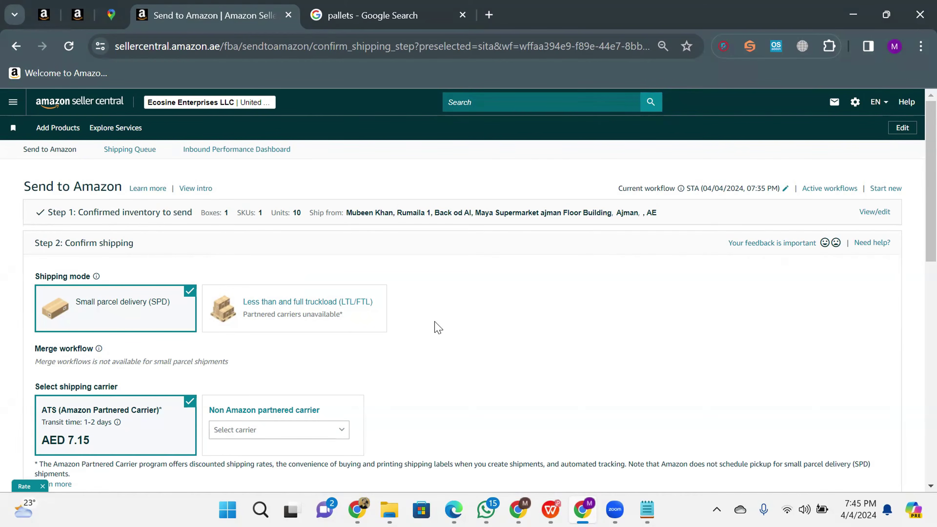
Try the Less than and full truckload (LTL/FTL) shipping mode and switch back to Small parcel delivery (SPD)
{"action": "left_click", "coordinate": [316, 313]}
{"action": "scroll", "coordinate": [463, 339], "scroll_direction": "down", "scroll_amount": 2}
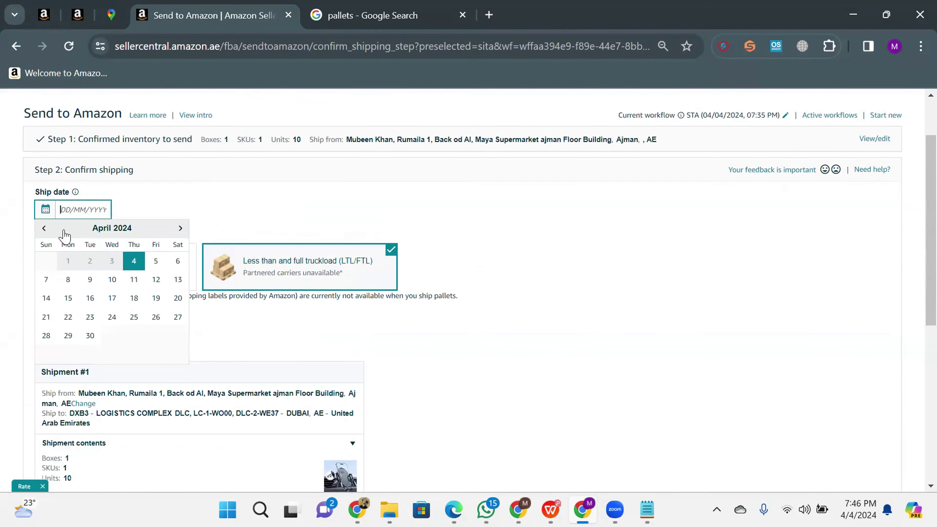
{"action": "left_click", "coordinate": [232, 203]}
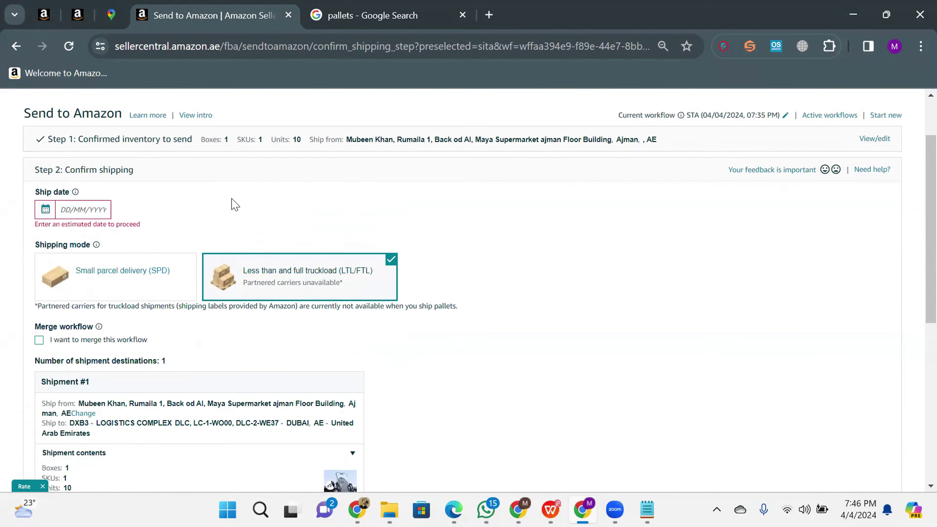
{"action": "left_click", "coordinate": [132, 280]}
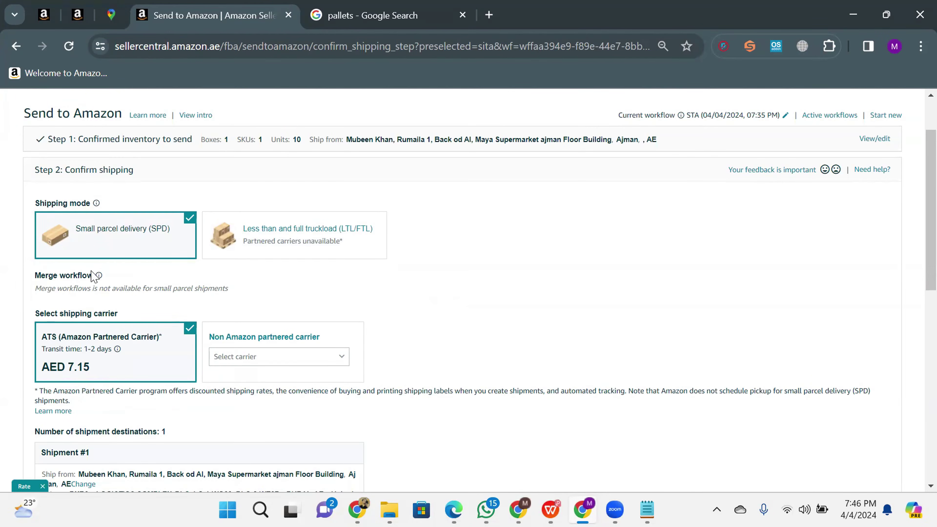
{"action": "left_click", "coordinate": [290, 245]}
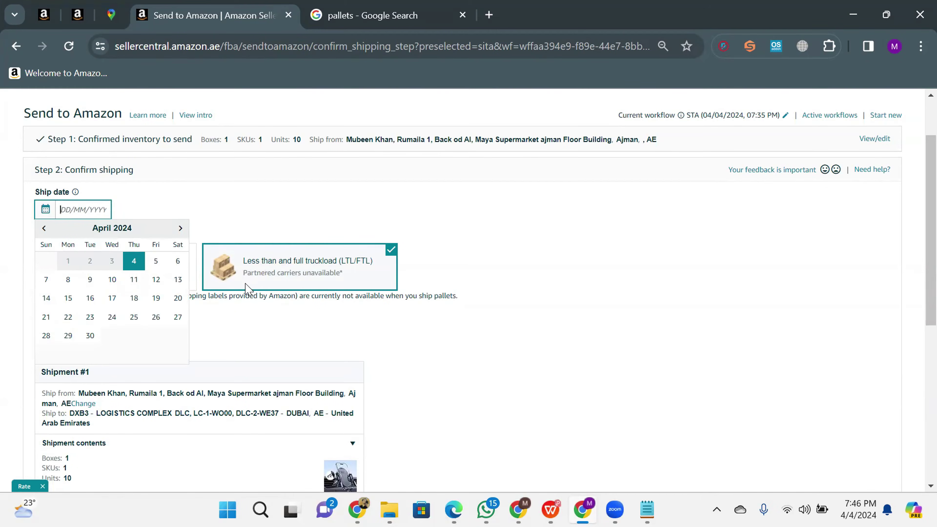
{"action": "left_click", "coordinate": [283, 350]}
{"action": "scroll", "coordinate": [238, 275], "scroll_direction": "down", "scroll_amount": 2}
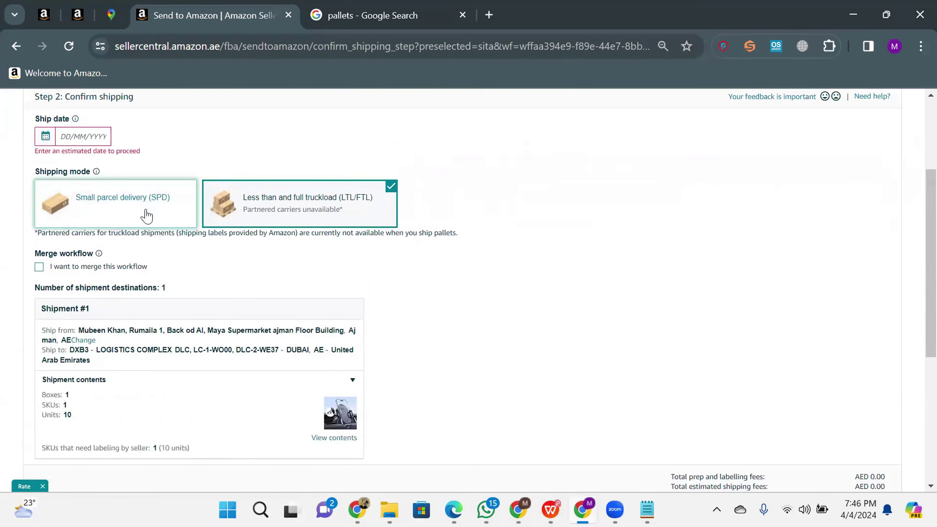
{"action": "left_click", "coordinate": [177, 205]}
Check the Amazon partnered carrier's price, and select "Other" as the non Amazon partnered carrier
{"action": "double_click", "coordinate": [76, 295]}
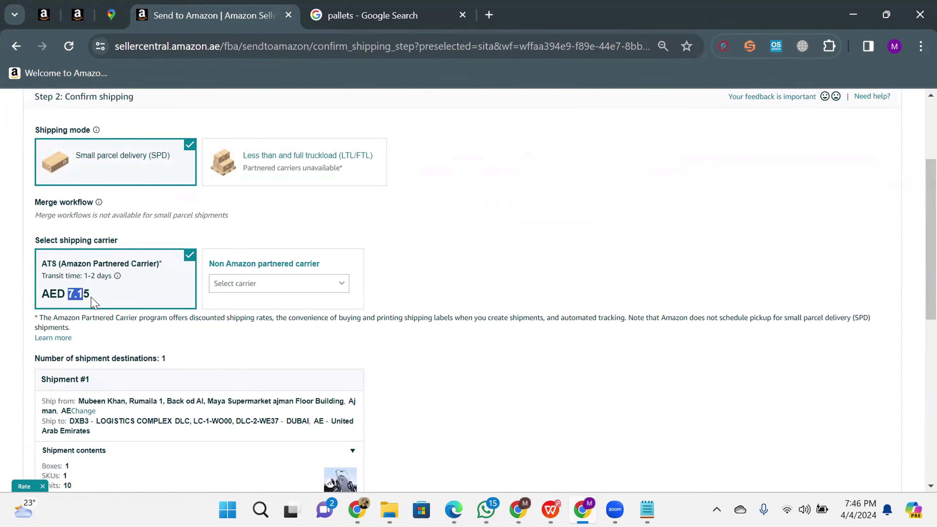
{"action": "left_click", "coordinate": [57, 307]}
{"action": "left_click_drag", "start_coordinate": [45, 240], "coordinate": [137, 242]}
{"action": "left_click", "coordinate": [170, 232]}
{"action": "left_click", "coordinate": [281, 281]}
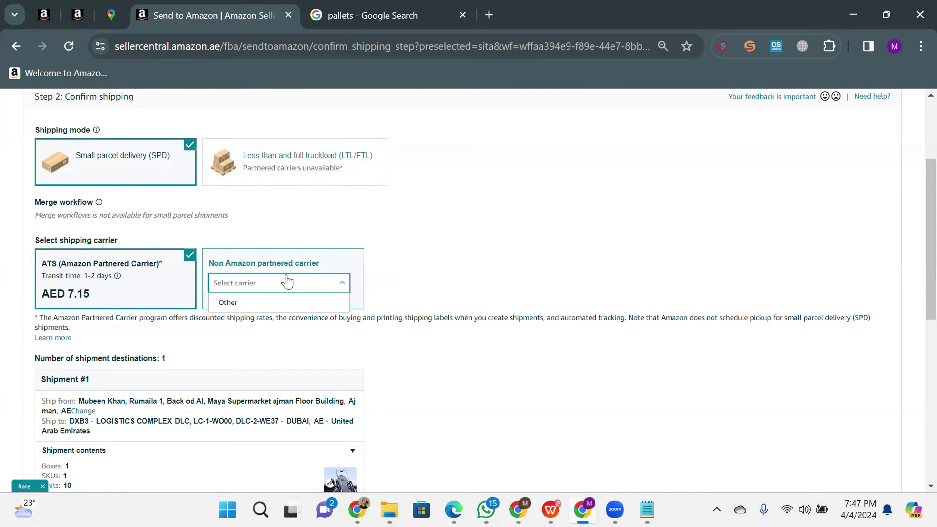
{"action": "left_click", "coordinate": [258, 304]}
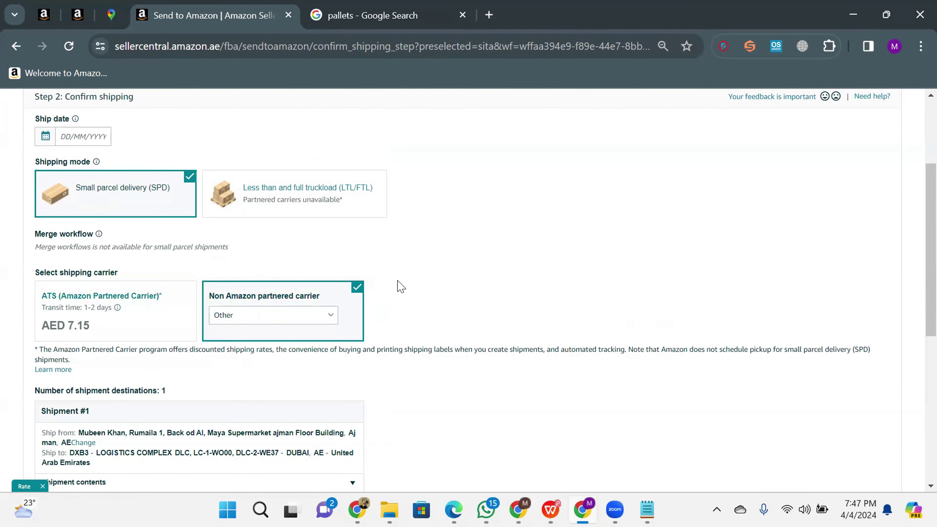
Review Shipment #1's ship-from and ship-to addresses and its box, SKU and unit quantities
{"action": "scroll", "coordinate": [397, 284], "scroll_direction": "down", "scroll_amount": 4}
{"action": "scroll", "coordinate": [401, 286], "scroll_direction": "up", "scroll_amount": 2}
{"action": "scroll", "coordinate": [401, 286], "scroll_direction": "down", "scroll_amount": 4}
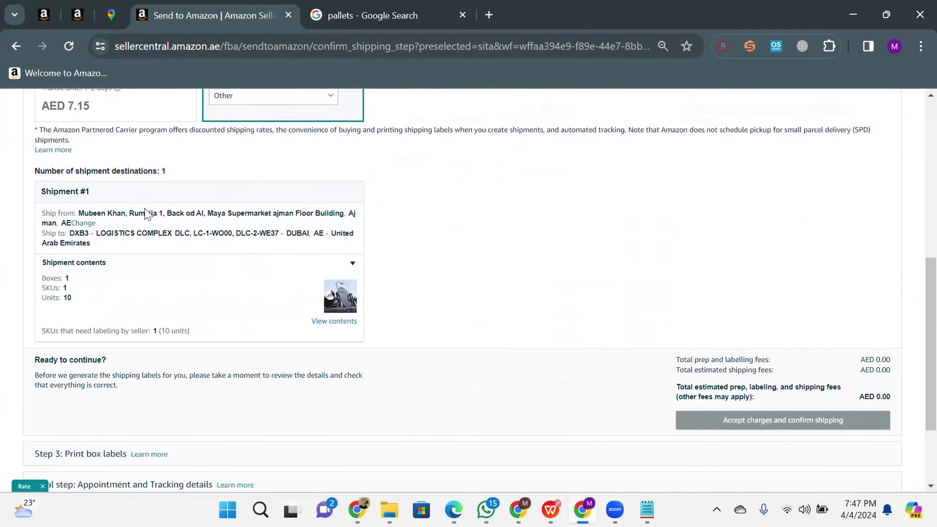
{"action": "scroll", "coordinate": [34, 276], "scroll_direction": "up", "scroll_amount": 2}
{"action": "left_click_drag", "start_coordinate": [173, 246], "coordinate": [70, 251]}
{"action": "left_click", "coordinate": [3, 259]}
{"action": "scroll", "coordinate": [118, 227], "scroll_direction": "up", "scroll_amount": 2}
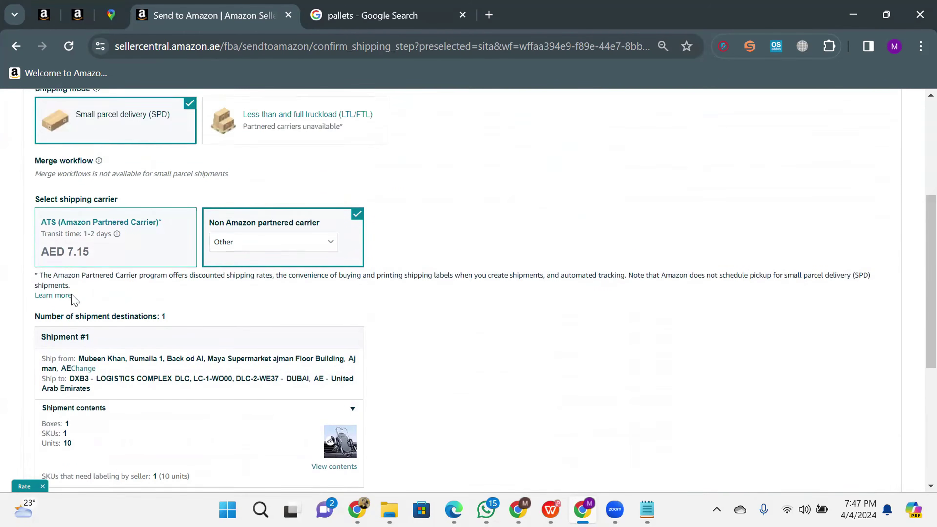
{"action": "scroll", "coordinate": [155, 233], "scroll_direction": "down", "scroll_amount": 2}
{"action": "left_click_drag", "start_coordinate": [47, 264], "coordinate": [302, 288]}
{"action": "left_click", "coordinate": [49, 292]}
{"action": "left_click", "coordinate": [128, 324]}
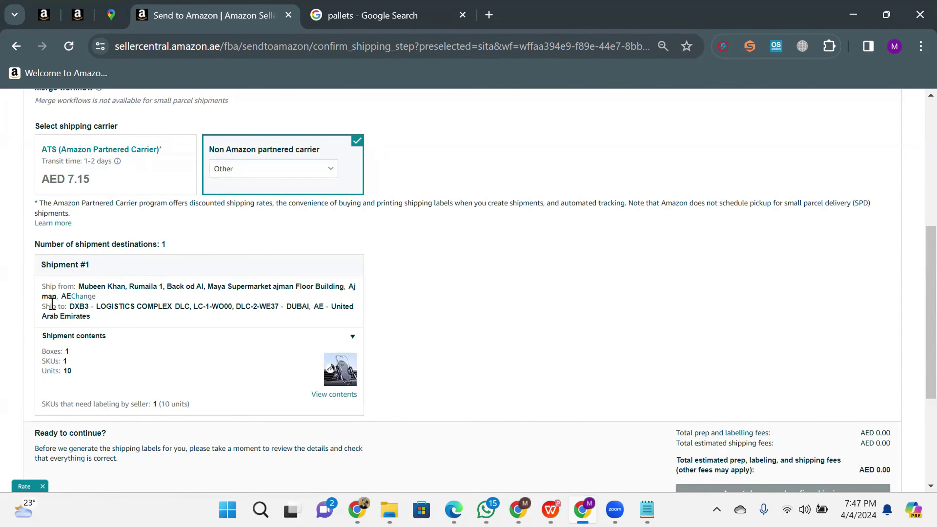
{"action": "left_click_drag", "start_coordinate": [72, 312], "coordinate": [289, 319]}
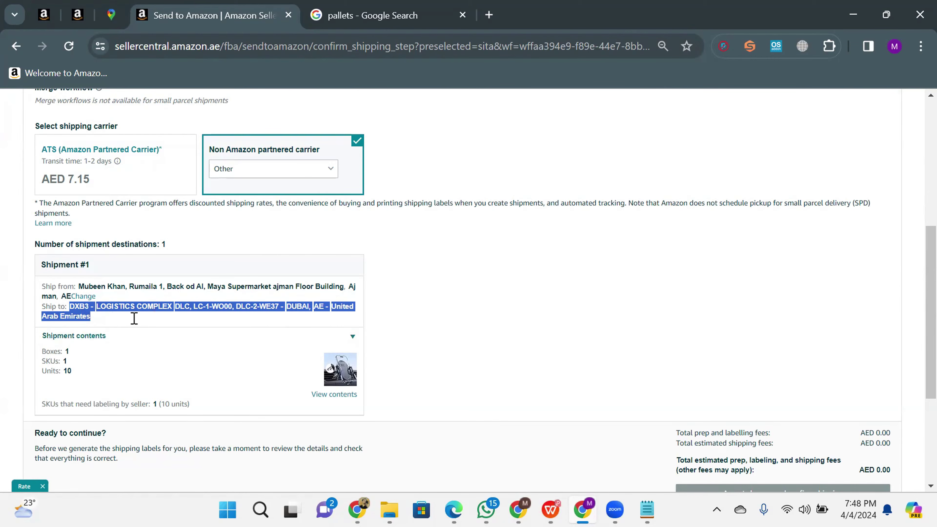
{"action": "scroll", "coordinate": [150, 312], "scroll_direction": "down", "scroll_amount": 2}
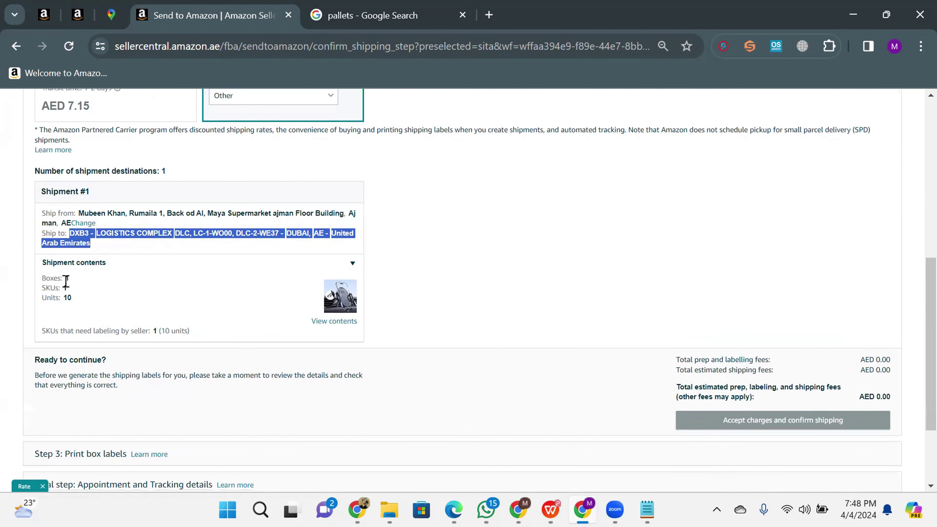
{"action": "left_click_drag", "start_coordinate": [65, 278], "coordinate": [61, 289]}
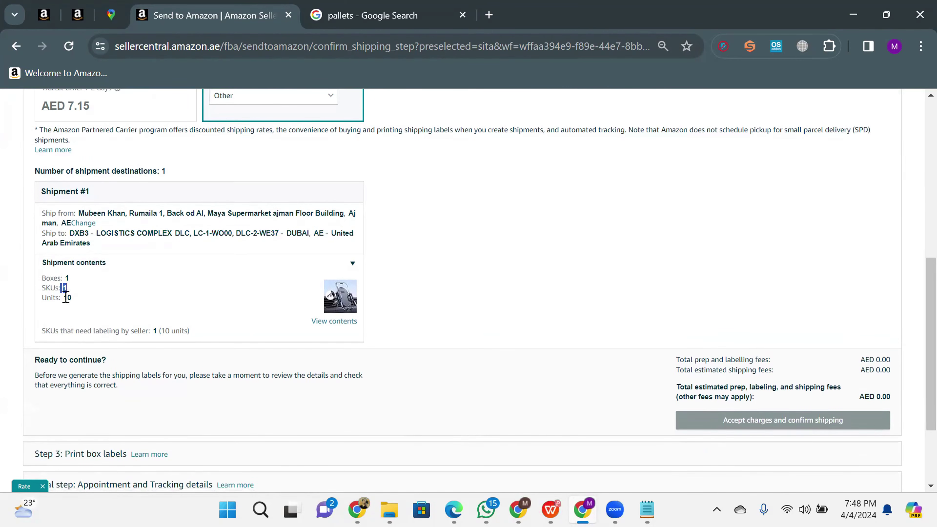
{"action": "double_click", "coordinate": [68, 298]}
{"action": "left_click", "coordinate": [204, 305]}
{"action": "scroll", "coordinate": [203, 305], "scroll_direction": "down", "scroll_amount": 3}
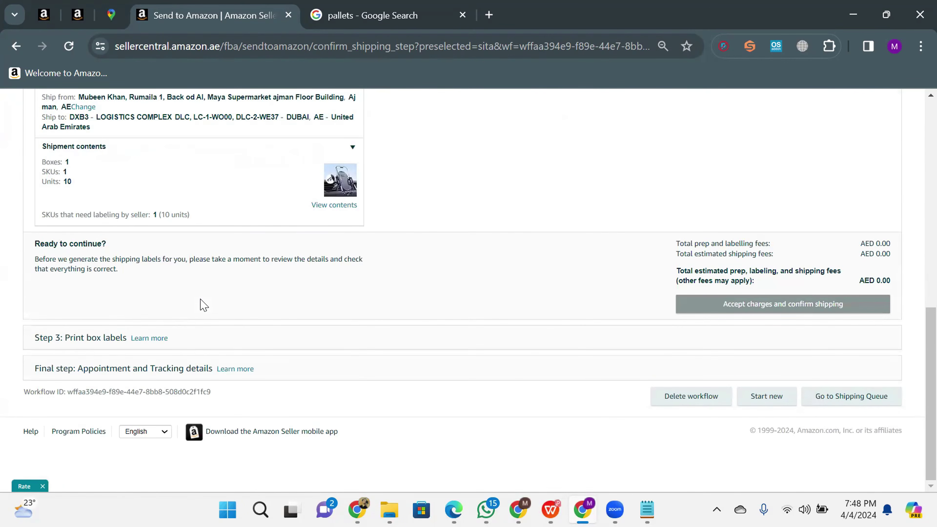
Set the ship date to 04/04/2024, and accept the charges and confirm shipping
{"action": "scroll", "coordinate": [203, 305], "scroll_direction": "up", "scroll_amount": 14}
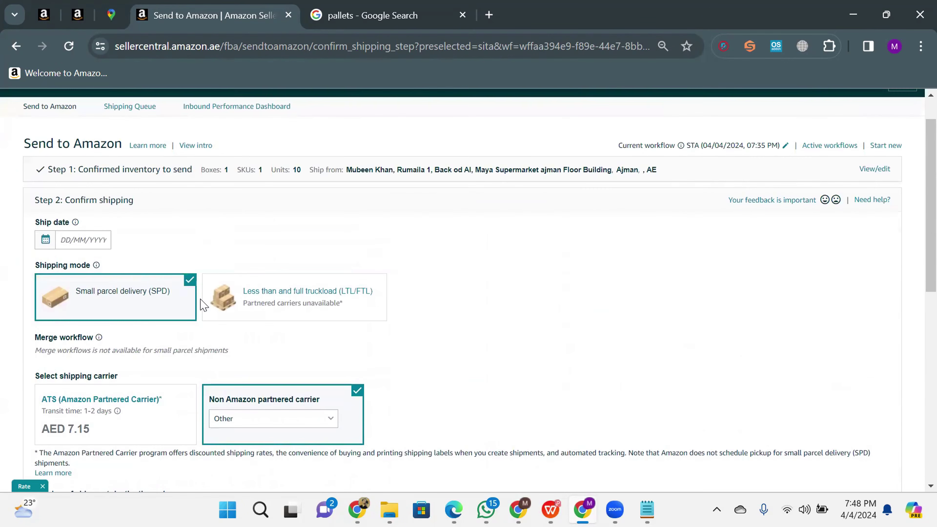
{"action": "left_click_drag", "start_coordinate": [34, 221], "coordinate": [99, 224]}
{"action": "left_click", "coordinate": [74, 239]}
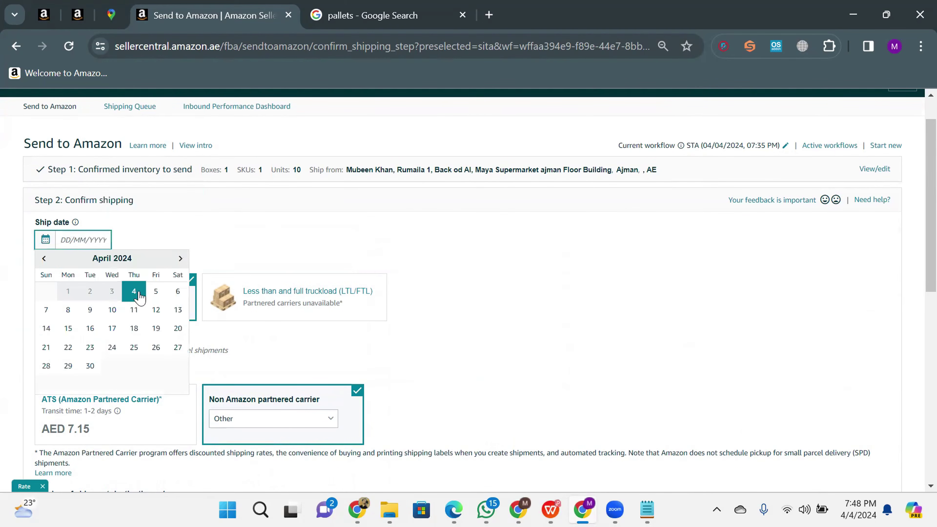
{"action": "double_click", "coordinate": [133, 291]}
{"action": "left_click", "coordinate": [46, 240]}
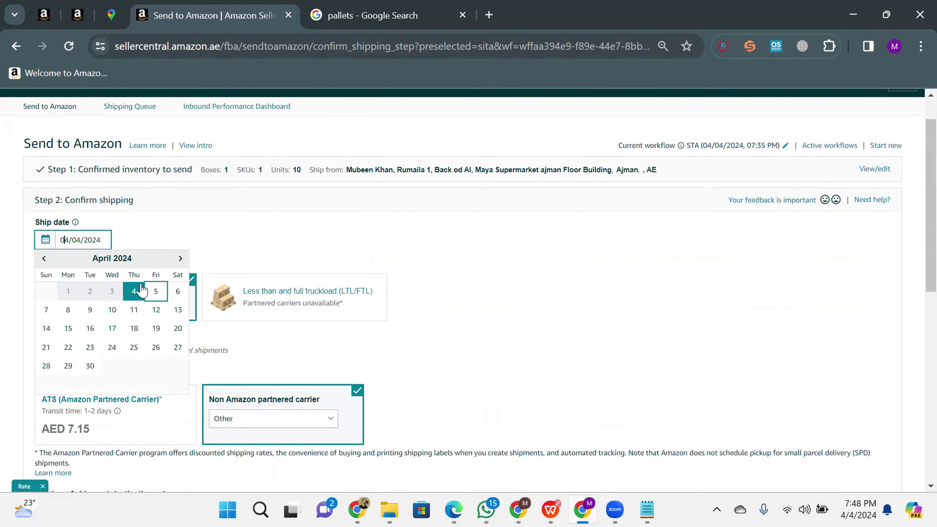
{"action": "left_click", "coordinate": [136, 291]}
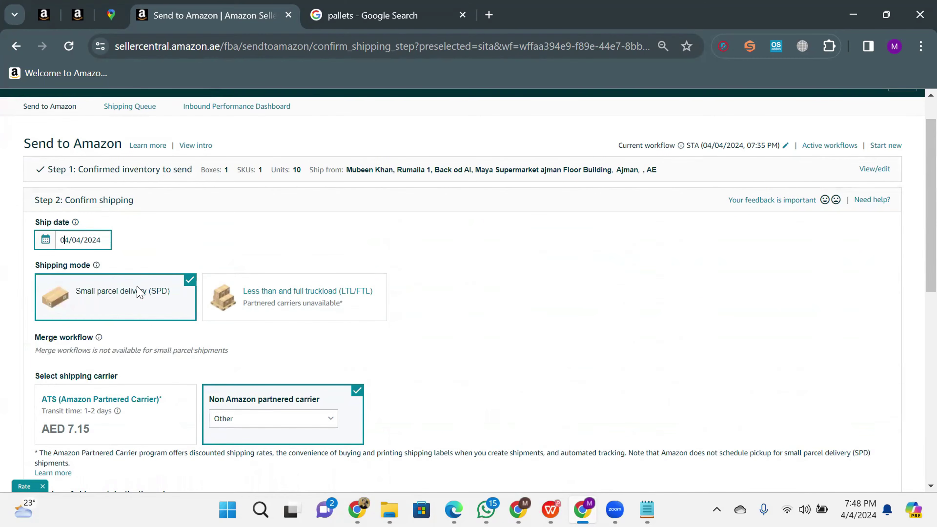
{"action": "scroll", "coordinate": [246, 230], "scroll_direction": "down", "scroll_amount": 15}
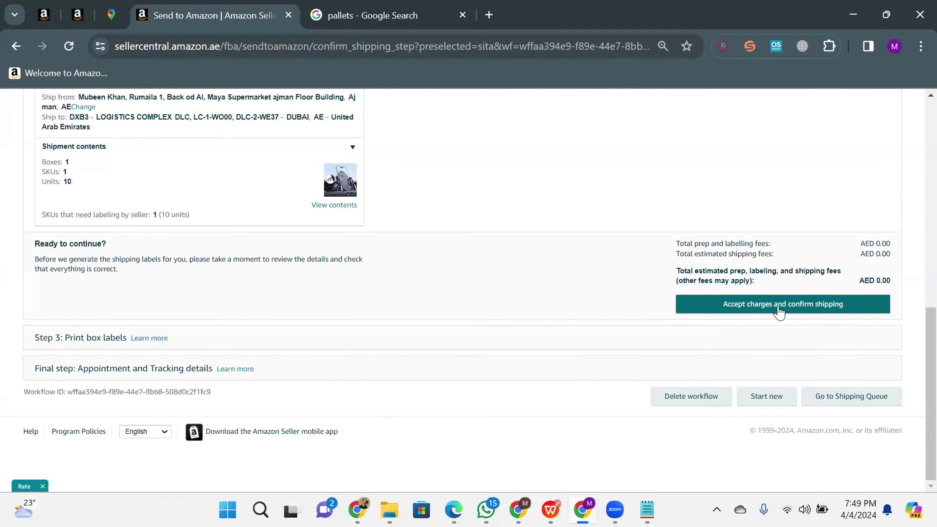
{"action": "left_click", "coordinate": [787, 312]}
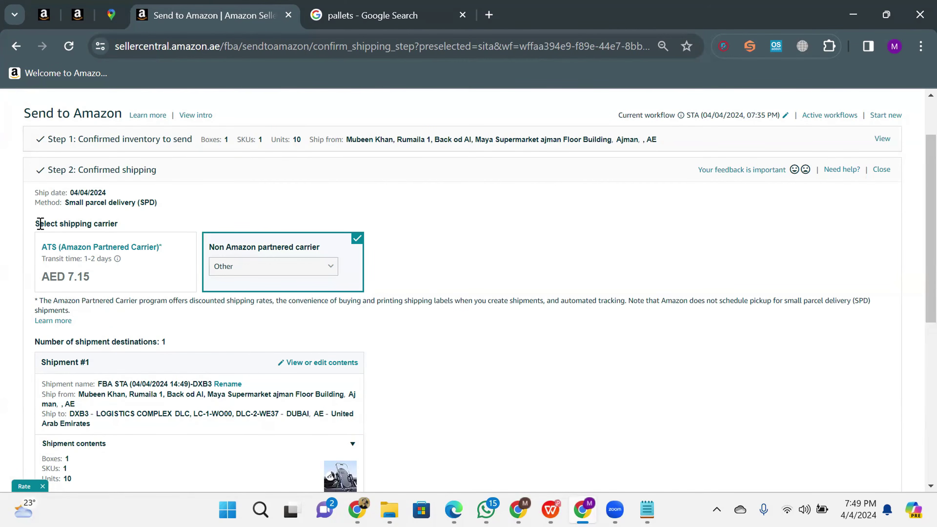
Review the confirmed shipping carrier and the shipment contents in Step 2
{"action": "left_click_drag", "start_coordinate": [39, 223], "coordinate": [140, 224]}
{"action": "left_click", "coordinate": [141, 225]}
{"action": "scroll", "coordinate": [721, 284], "scroll_direction": "down", "scroll_amount": 5}
{"action": "scroll", "coordinate": [667, 318], "scroll_direction": "up", "scroll_amount": 2}
{"action": "scroll", "coordinate": [67, 190], "scroll_direction": "down", "scroll_amount": 3}
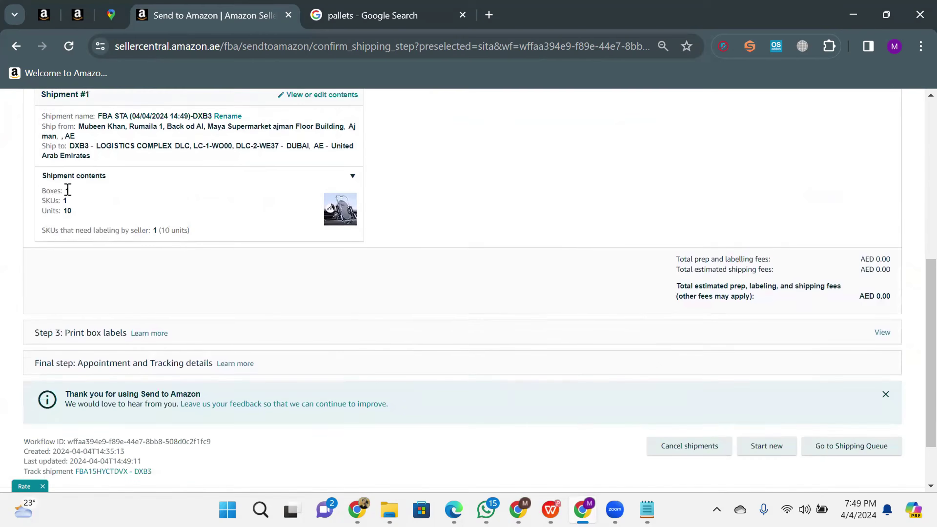
Review Shipment #1's ship-to destination, its box, SKU and unit quantities, and the estimated fees in the confirmed shipping step
{"action": "scroll", "coordinate": [75, 216], "scroll_direction": "up", "scroll_amount": 5}
{"action": "scroll", "coordinate": [136, 209], "scroll_direction": "down", "scroll_amount": 5}
{"action": "scroll", "coordinate": [136, 209], "scroll_direction": "up", "scroll_amount": 5}
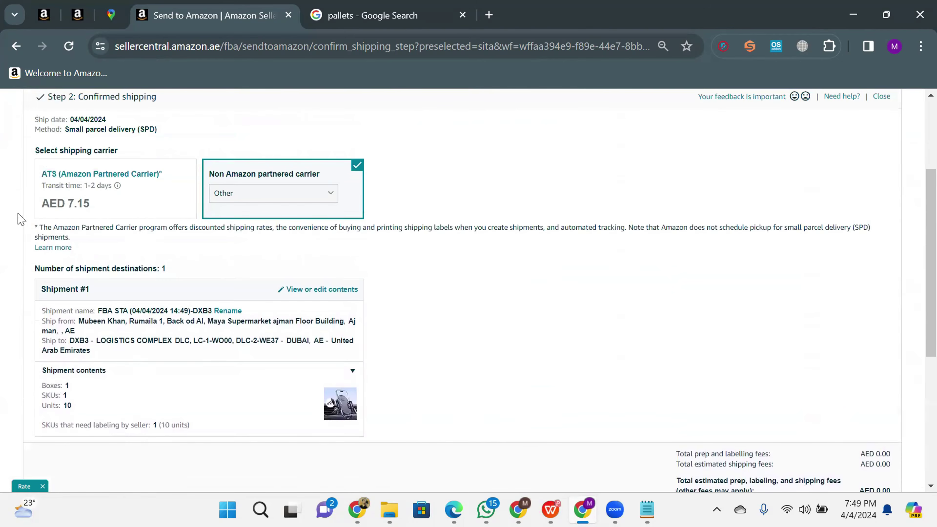
{"action": "scroll", "coordinate": [791, 397], "scroll_direction": "down", "scroll_amount": 3}
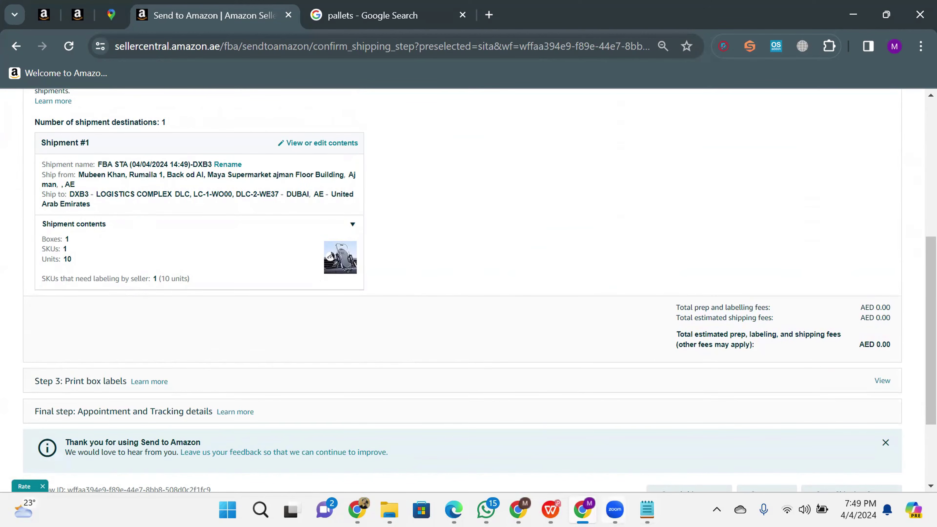
{"action": "scroll", "coordinate": [544, 328], "scroll_direction": "up", "scroll_amount": 4}
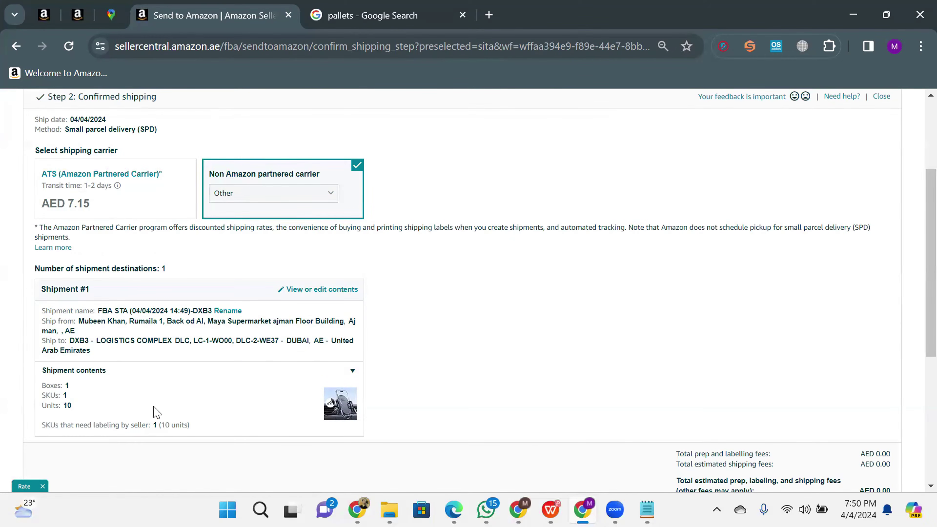
{"action": "left_click_drag", "start_coordinate": [79, 340], "coordinate": [124, 339]}
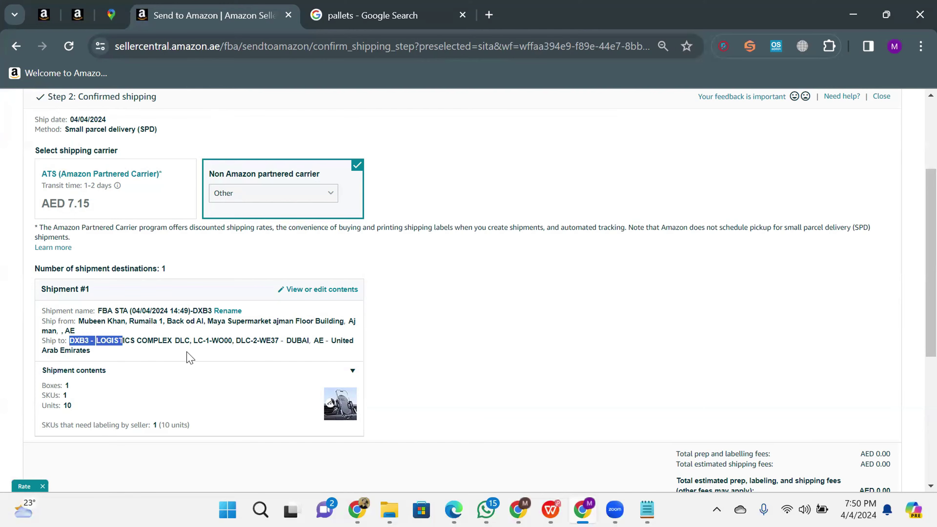
{"action": "left_click", "coordinate": [188, 349]}
{"action": "scroll", "coordinate": [400, 248], "scroll_direction": "down", "scroll_amount": 4}
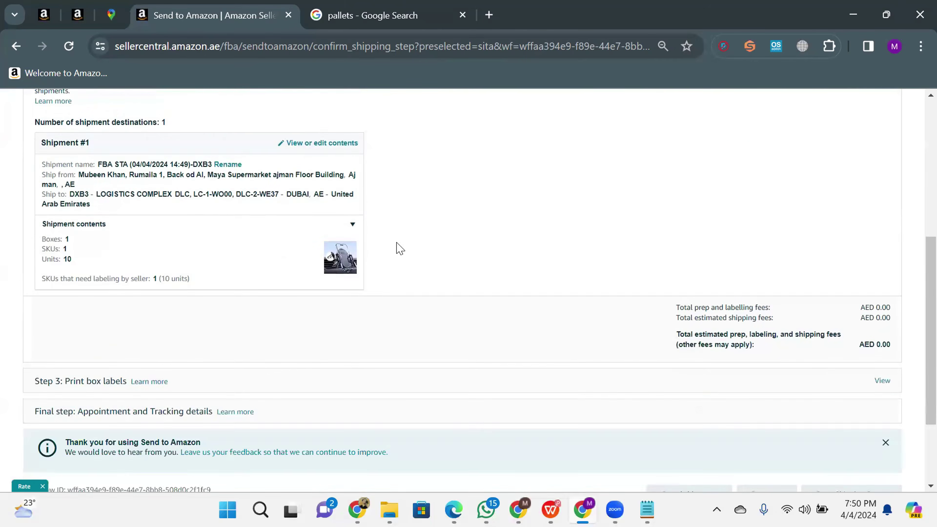
{"action": "scroll", "coordinate": [400, 249], "scroll_direction": "up", "scroll_amount": 8}
{"action": "scroll", "coordinate": [399, 248], "scroll_direction": "down", "scroll_amount": 6}
{"action": "scroll", "coordinate": [400, 248], "scroll_direction": "down", "scroll_amount": 5}
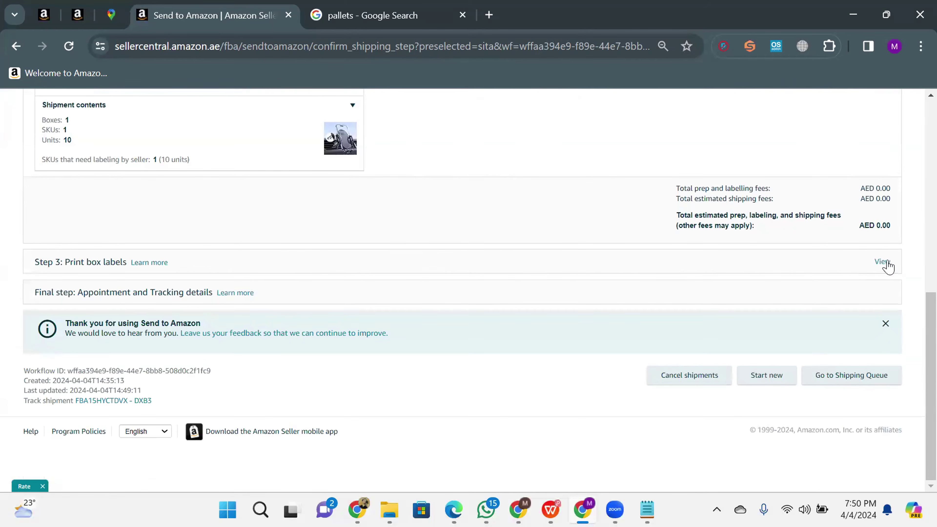
Open Step 3 and print Shipment #1's box labels in the 99.1 X 139 mm (A4) format
{"action": "left_click", "coordinate": [881, 261]}
{"action": "scroll", "coordinate": [371, 317], "scroll_direction": "down", "scroll_amount": 4}
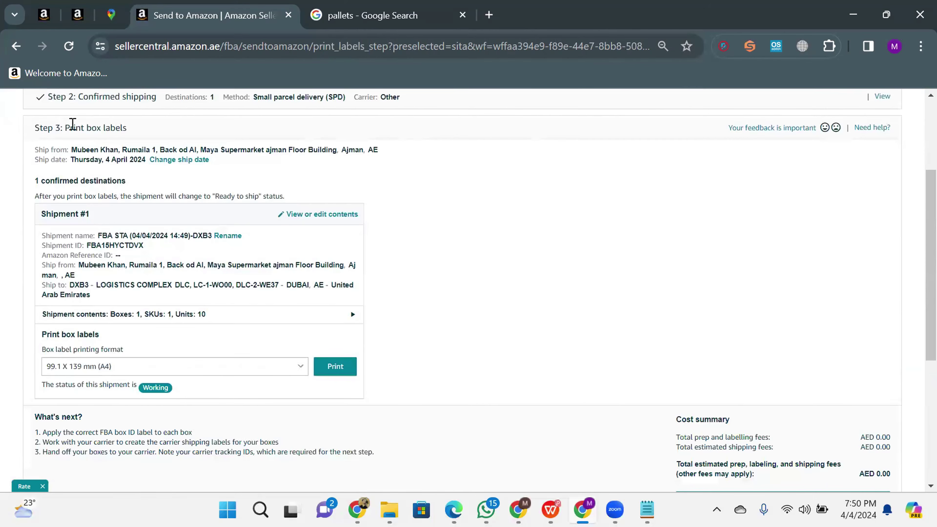
{"action": "left_click_drag", "start_coordinate": [66, 127], "coordinate": [148, 131]}
{"action": "left_click", "coordinate": [55, 127]}
{"action": "left_click_drag", "start_coordinate": [65, 127], "coordinate": [163, 134]}
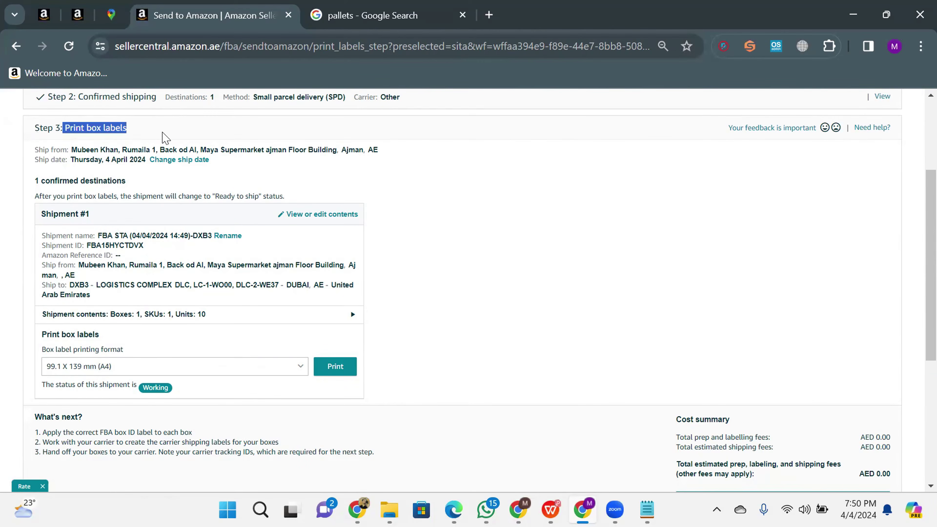
{"action": "left_click", "coordinate": [164, 134]}
{"action": "scroll", "coordinate": [221, 247], "scroll_direction": "down", "scroll_amount": 2}
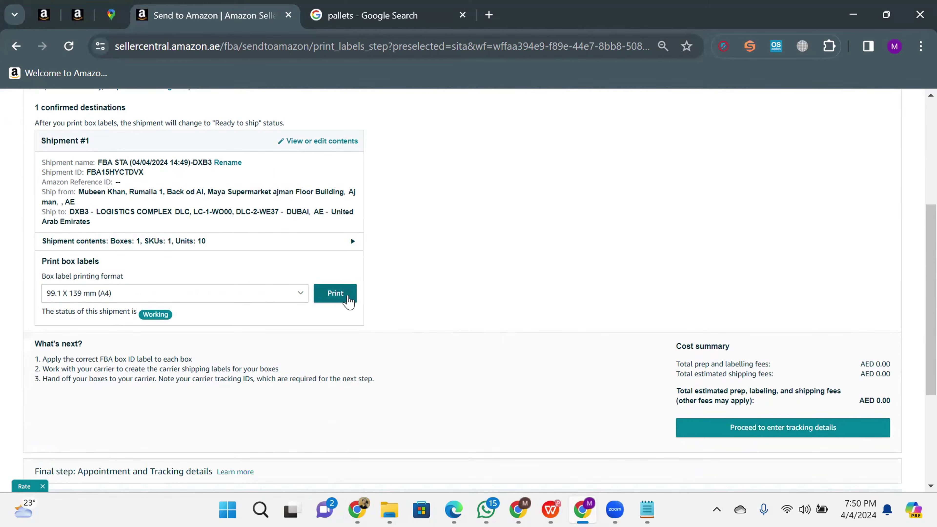
{"action": "left_click", "coordinate": [337, 297]}
Search Google for "box label" in a separate tab and examine the example images of labels placed on boxes
{"action": "left_click", "coordinate": [487, 16]}
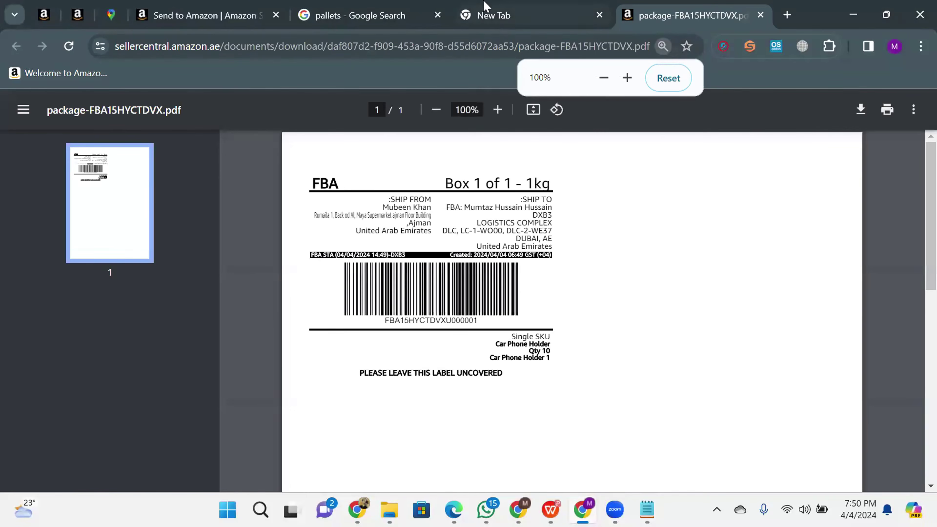
{"action": "left_click", "coordinate": [486, 6]}
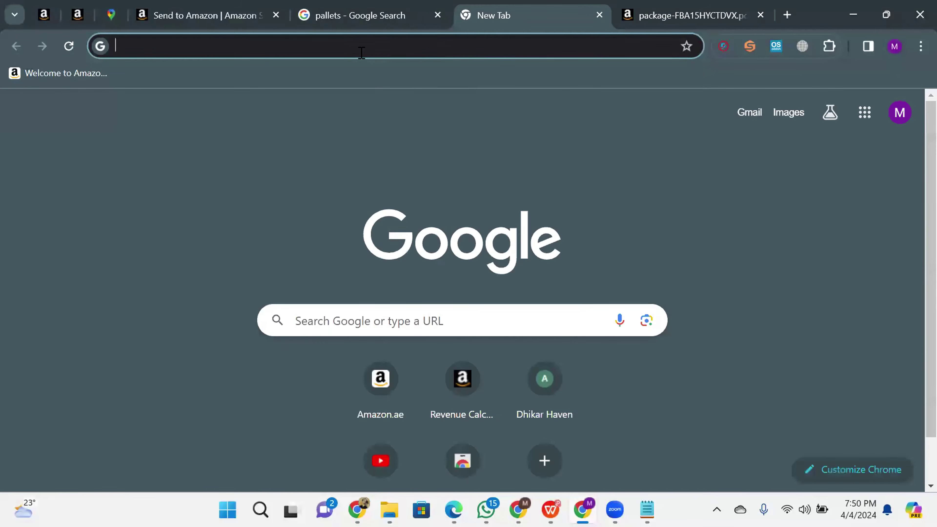
{"action": "type", "text": "v"}
{"action": "key", "text": "BackSpace"}
{"action": "type", "text": "bo"}
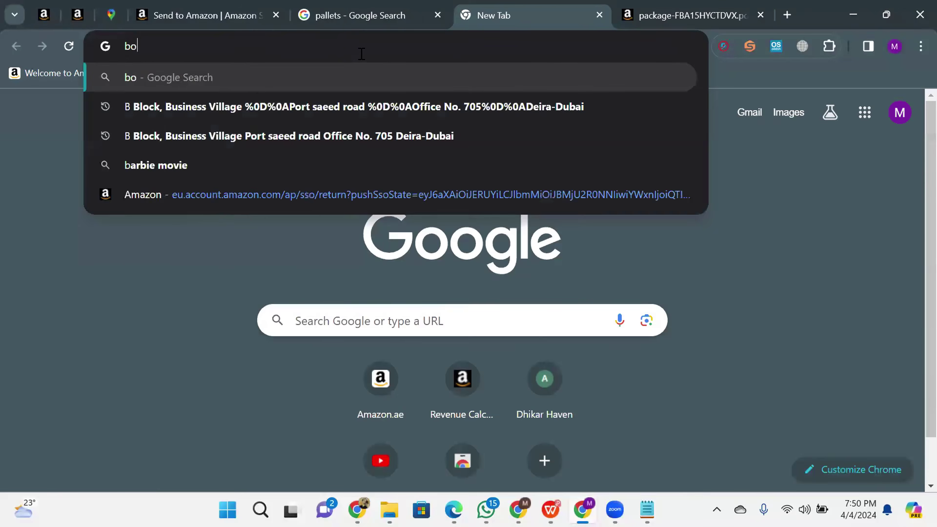
{"action": "type", "text": "x label"}
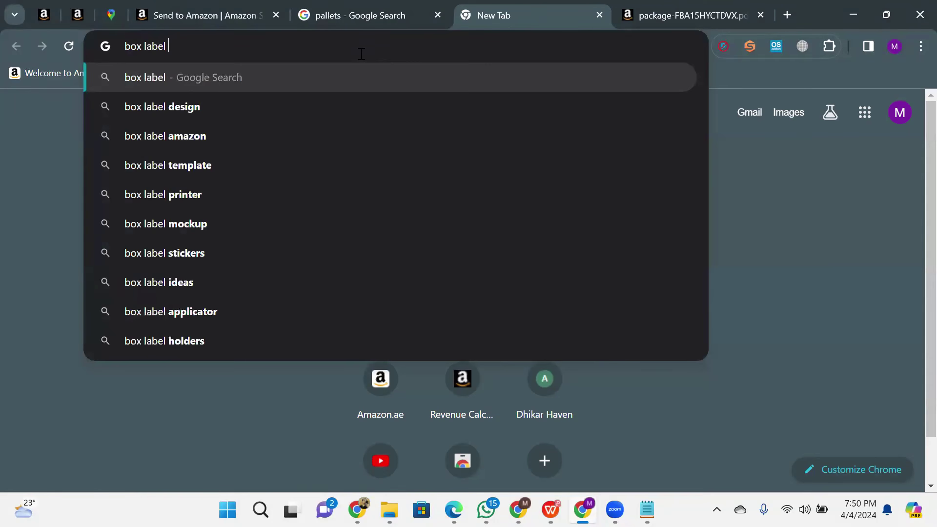
{"action": "key", "text": "Return"}
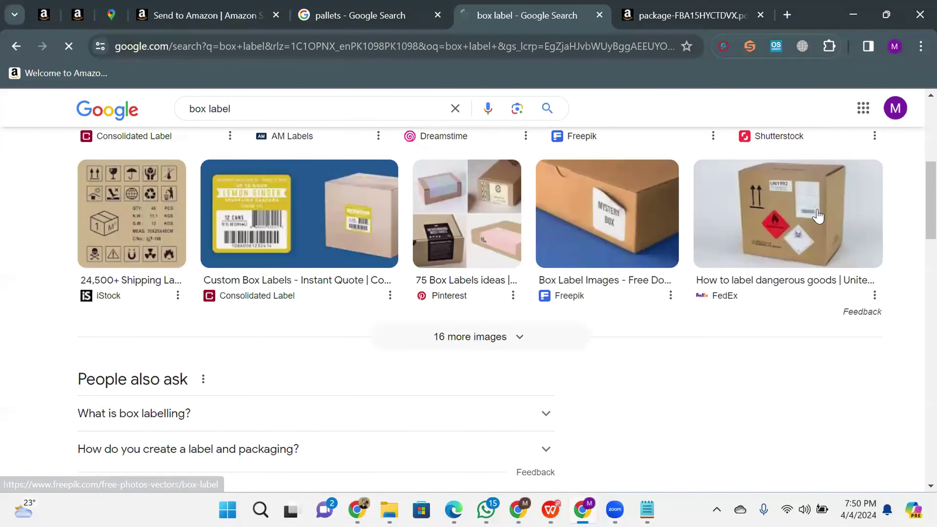
{"action": "scroll", "coordinate": [818, 215], "scroll_direction": "up", "scroll_amount": 5, "text": "ctrl"}
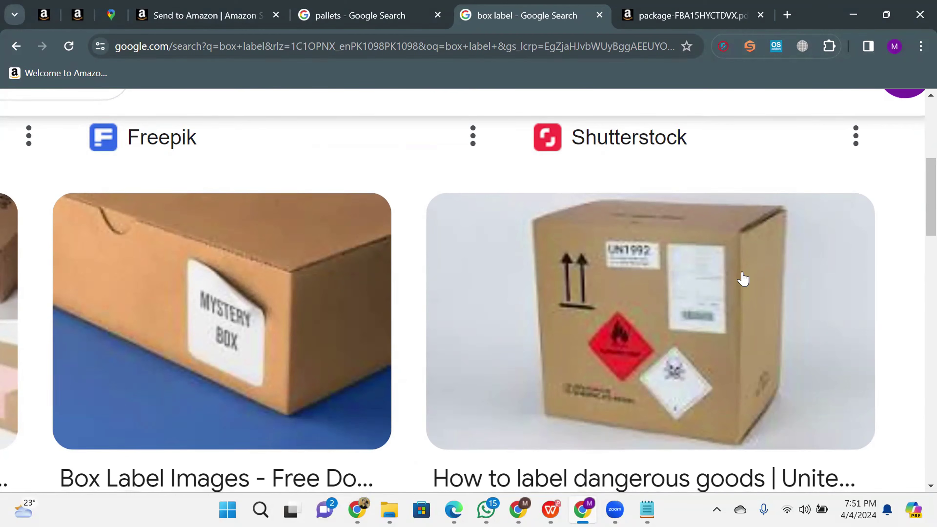
{"action": "scroll", "coordinate": [559, 220], "scroll_direction": "down", "scroll_amount": 4}
{"action": "scroll", "coordinate": [558, 220], "scroll_direction": "down", "scroll_amount": 3}
{"action": "scroll", "coordinate": [557, 221], "scroll_direction": "up", "scroll_amount": 1}
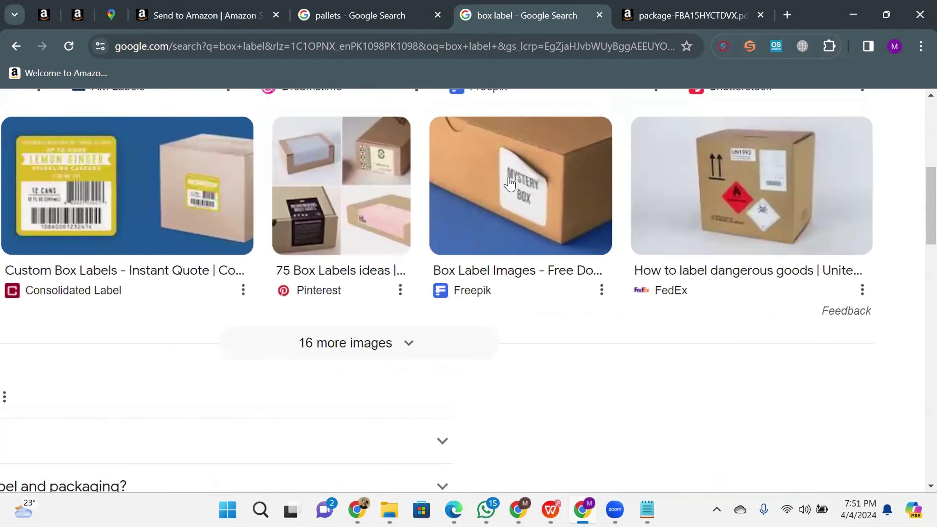
{"action": "scroll", "coordinate": [511, 182], "scroll_direction": "up", "scroll_amount": 6}
Review the generated FBA box label PDF and save it under its suggested file name in the YouTube Edited folder
{"action": "left_click", "coordinate": [651, 9]}
{"action": "scroll", "coordinate": [555, 269], "scroll_direction": "down", "scroll_amount": 5}
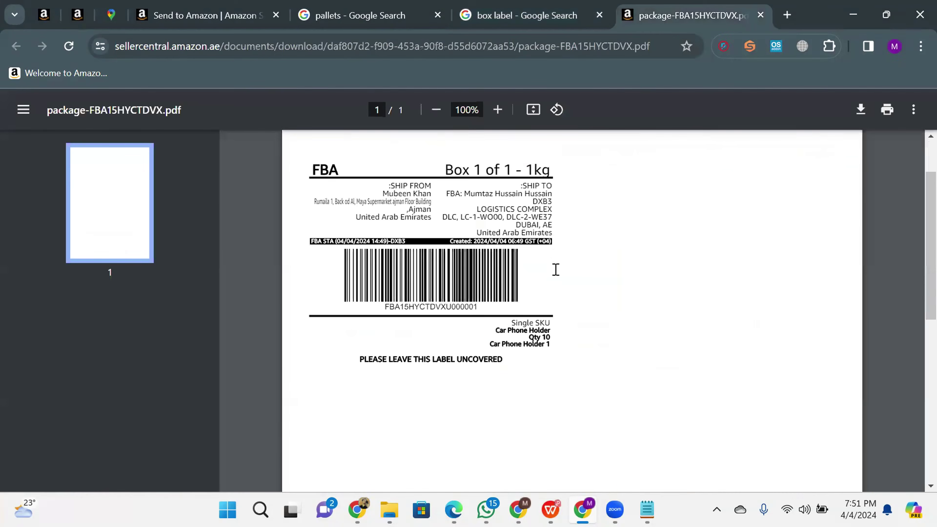
{"action": "scroll", "coordinate": [557, 265], "scroll_direction": "up", "scroll_amount": 5}
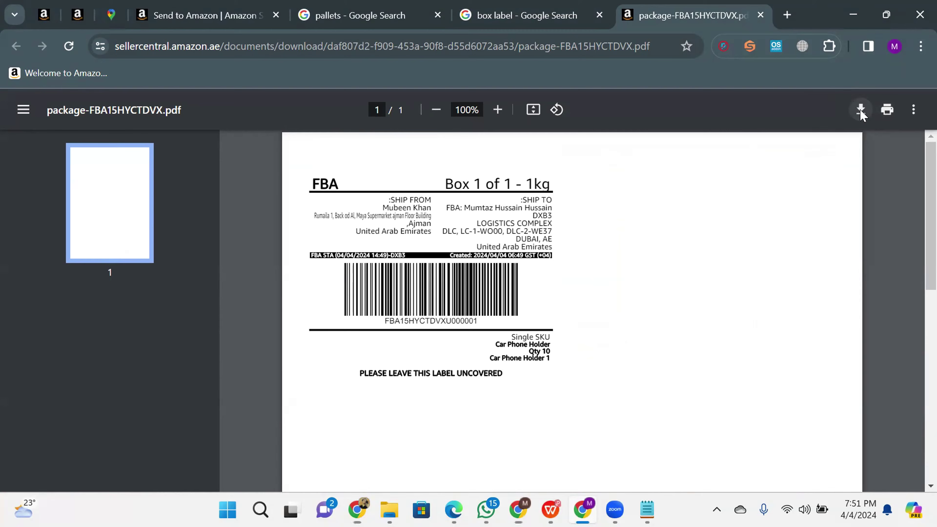
{"action": "left_click", "coordinate": [862, 110]}
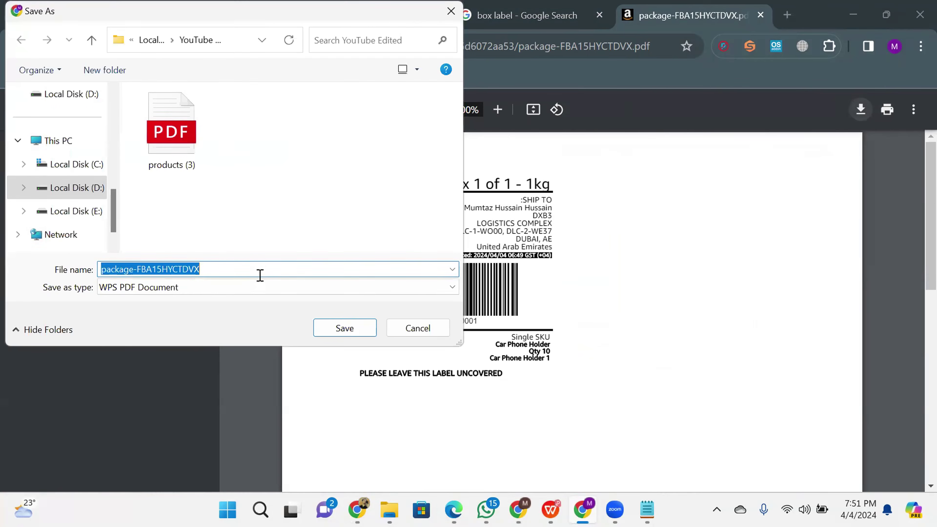
{"action": "left_click", "coordinate": [326, 331]}
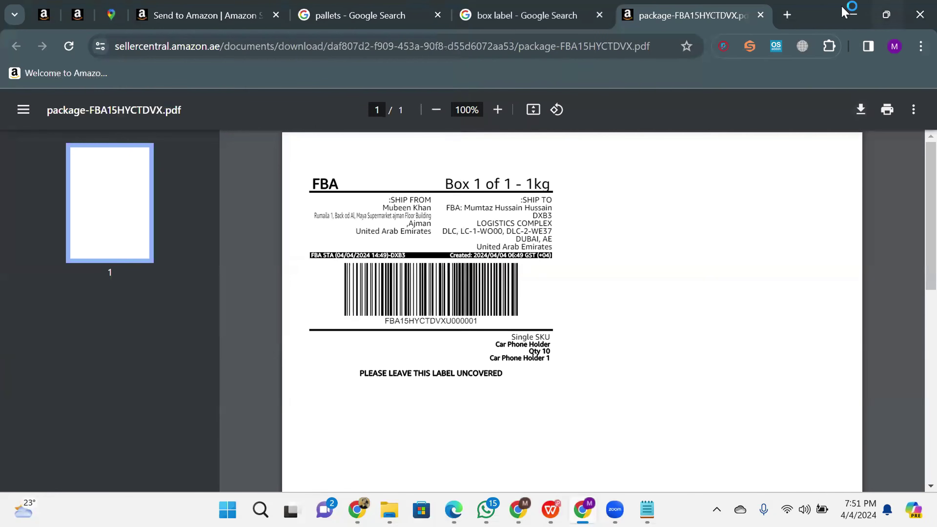
Return to the Send to Amazon workflow and review the FC Appointment requirements in the final Appointment and Tracking details step
{"action": "left_click", "coordinate": [503, 5]}
{"action": "scroll", "coordinate": [418, 242], "scroll_direction": "down", "scroll_amount": 3}
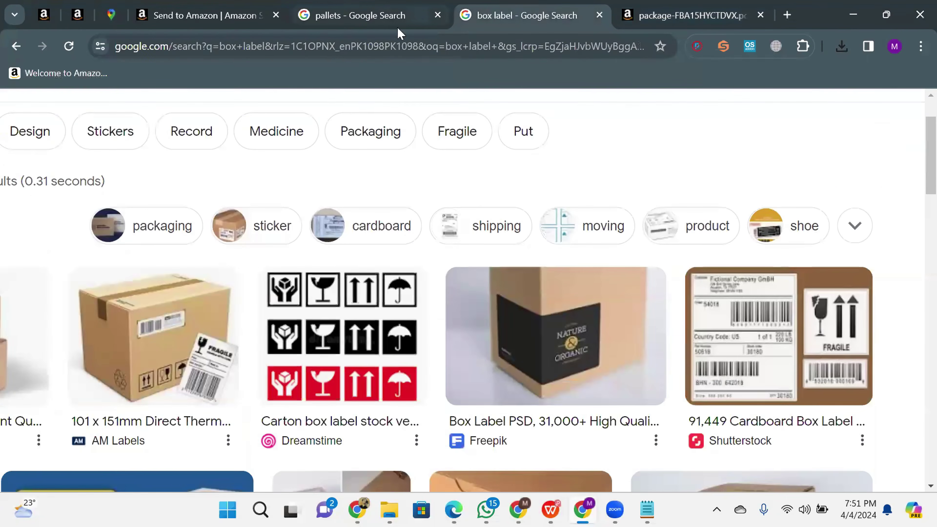
{"action": "key", "text": "ctrl+shift+Tab"}
{"action": "key", "text": "ctrl+shift+Tab"}
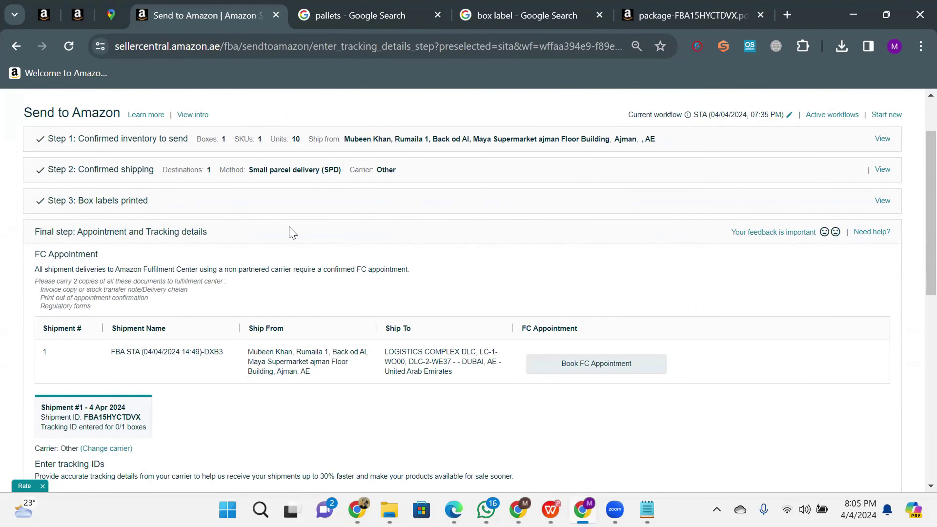
{"action": "scroll", "coordinate": [292, 232], "scroll_direction": "down", "scroll_amount": 2}
{"action": "left_click_drag", "start_coordinate": [37, 159], "coordinate": [208, 159]}
{"action": "scroll", "coordinate": [485, 208], "scroll_direction": "down", "scroll_amount": 1}
{"action": "scroll", "coordinate": [627, 204], "scroll_direction": "up", "scroll_amount": 1}
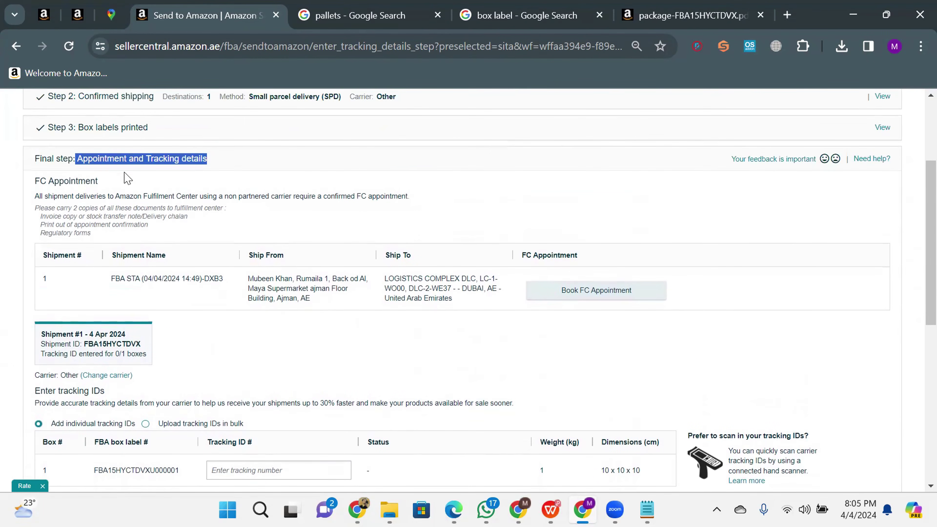
{"action": "scroll", "coordinate": [625, 221], "scroll_direction": "down", "scroll_amount": 2}
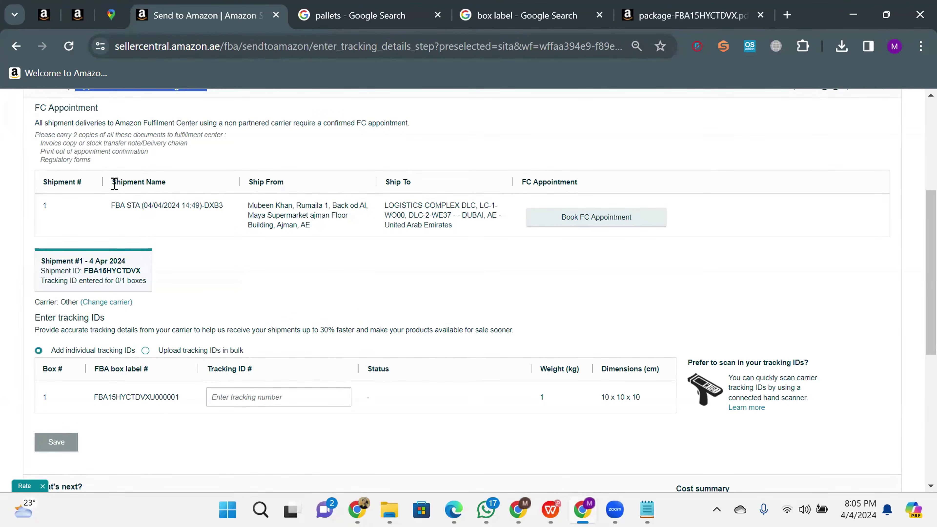
Review the FC appointment table and check the April 2024 inbound date availability for Shipment #1 without booking an appointment
{"action": "left_click_drag", "start_coordinate": [115, 183], "coordinate": [188, 190]}
{"action": "double_click", "coordinate": [267, 185]}
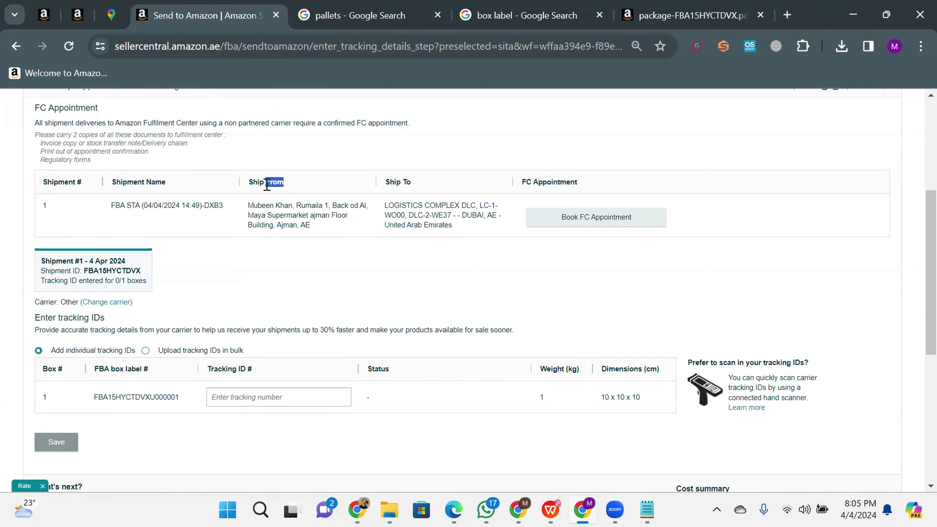
{"action": "double_click", "coordinate": [394, 185]}
{"action": "double_click", "coordinate": [542, 182]}
{"action": "left_click", "coordinate": [605, 218]}
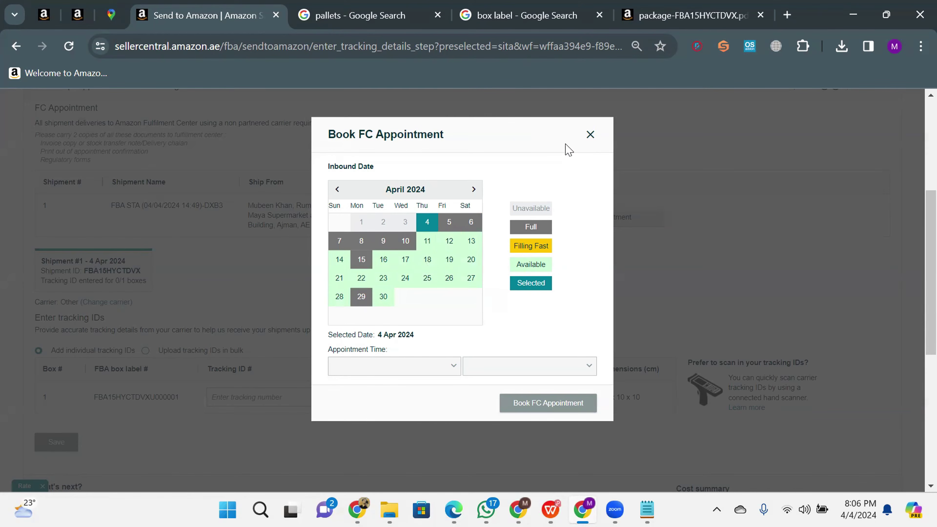
{"action": "left_click", "coordinate": [589, 137]}
Examine the Enter tracking IDs section, including the FBA box label and the tracking number field for box 1
{"action": "scroll", "coordinate": [438, 245], "scroll_direction": "down", "scroll_amount": 2}
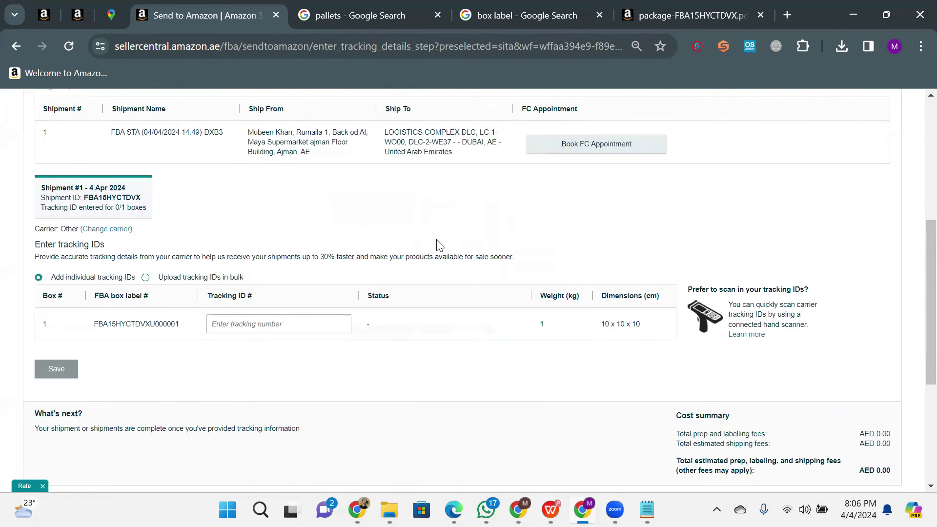
{"action": "triple_click", "coordinate": [61, 245]}
{"action": "left_click", "coordinate": [148, 242]}
{"action": "left_click_drag", "start_coordinate": [42, 305], "coordinate": [178, 329]}
{"action": "left_click", "coordinate": [112, 298]}
{"action": "double_click", "coordinate": [136, 296]}
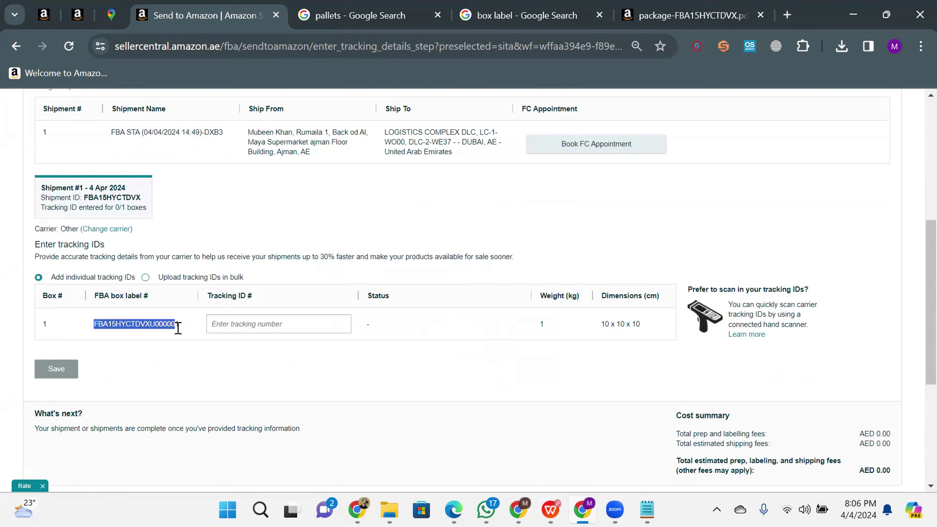
{"action": "left_click", "coordinate": [262, 330]}
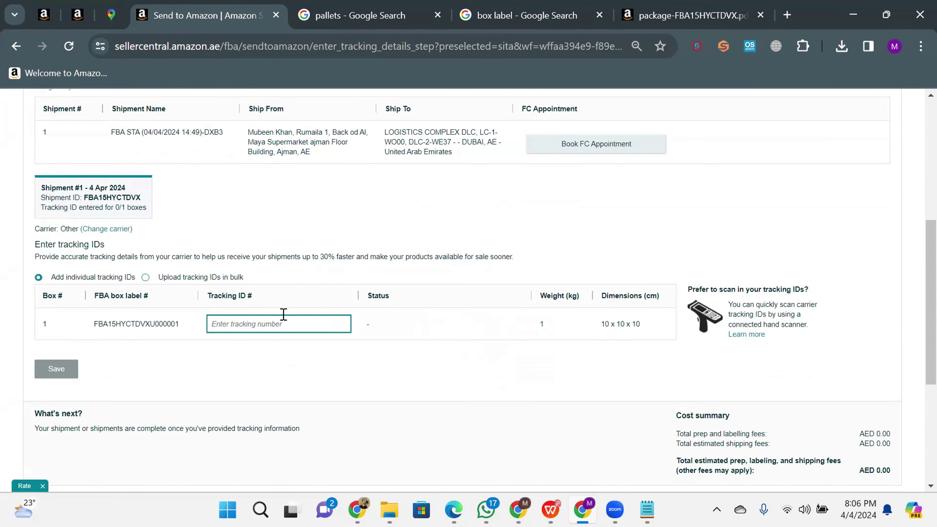
{"action": "scroll", "coordinate": [295, 306], "scroll_direction": "down", "scroll_amount": 4}
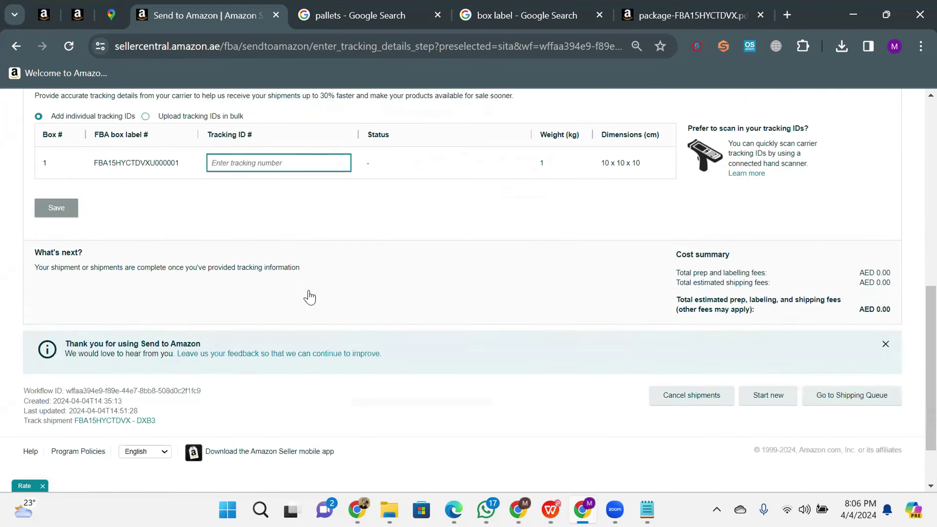
{"action": "scroll", "coordinate": [307, 296], "scroll_direction": "up", "scroll_amount": 5}
{"action": "scroll", "coordinate": [313, 185], "scroll_direction": "down", "scroll_amount": 6}
{"action": "scroll", "coordinate": [332, 349], "scroll_direction": "up", "scroll_amount": 6}
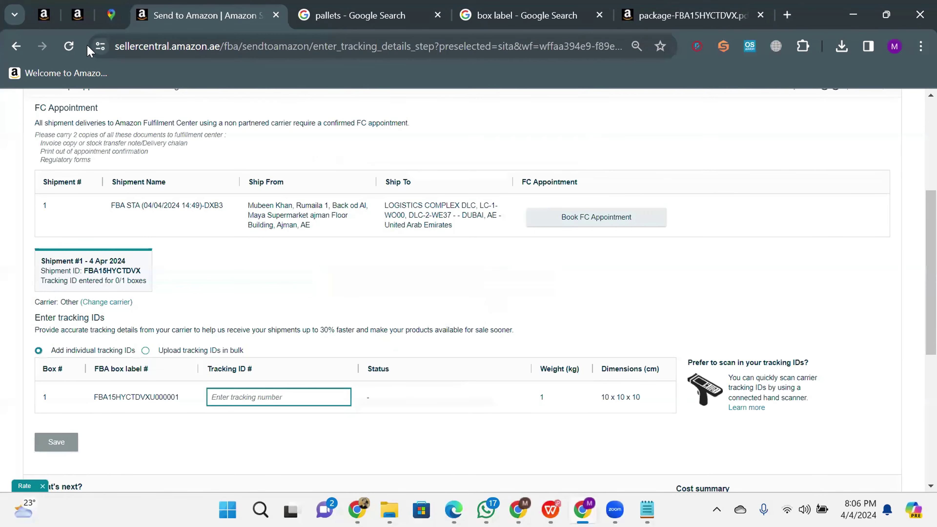
Switch to the Manage Inventory page and open Manage FBA Shipments to show the Shipping Queue
{"action": "left_click", "coordinate": [44, 17]}
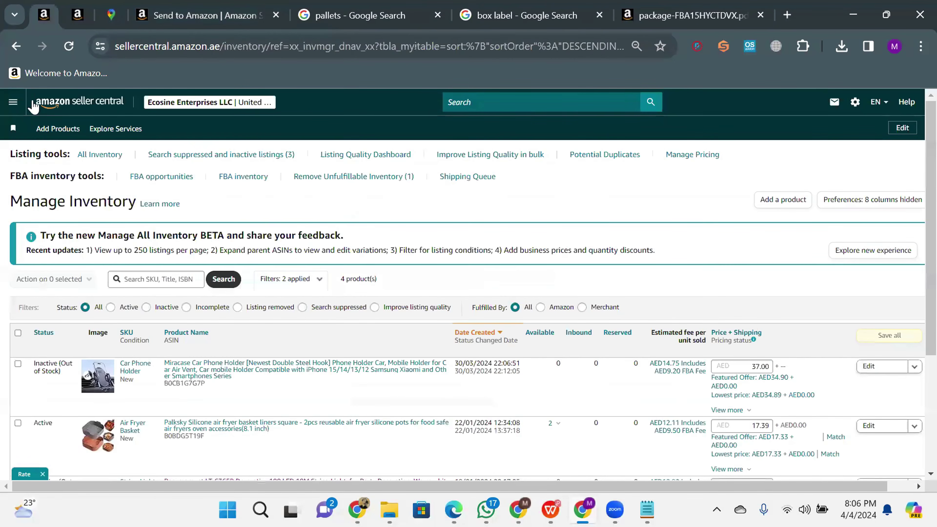
{"action": "left_click", "coordinate": [13, 106]}
{"action": "mouse_move", "coordinate": [109, 157]}
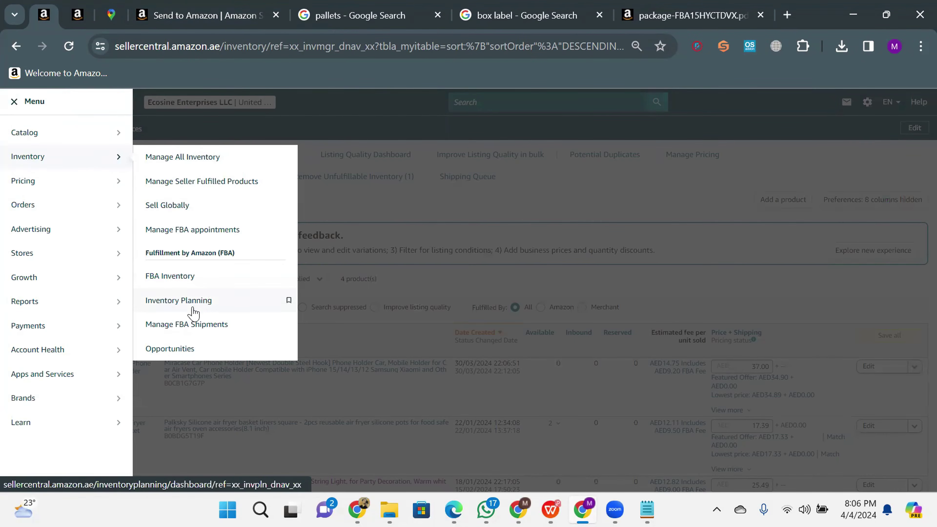
{"action": "mouse_move", "coordinate": [92, 302]}
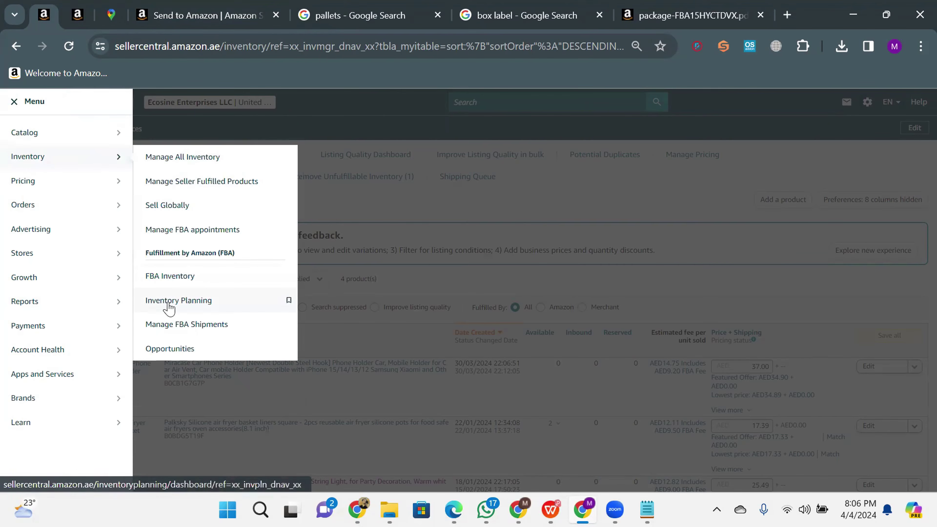
{"action": "left_click", "coordinate": [234, 329]}
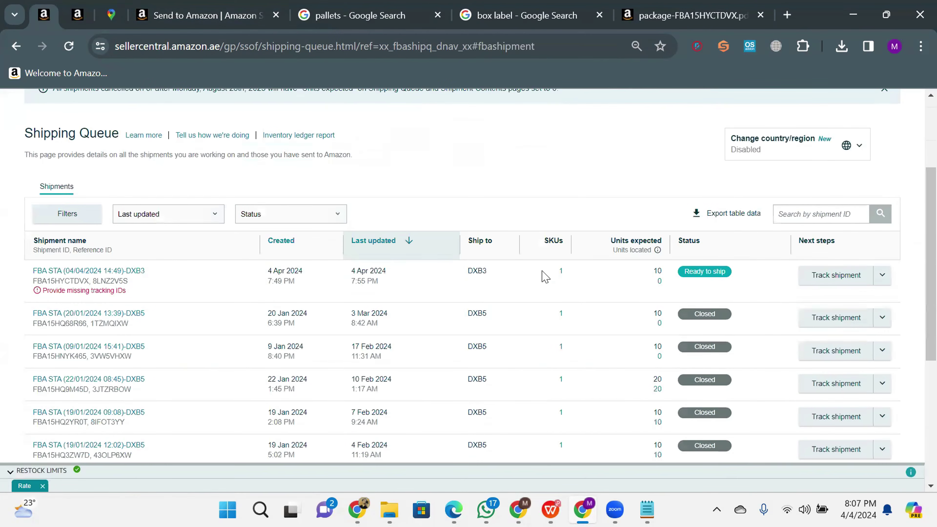
Open the shipment summary of the Ready to ship DXB3 shipment from the Shipping Queue and review its details
{"action": "left_click", "coordinate": [836, 276]}
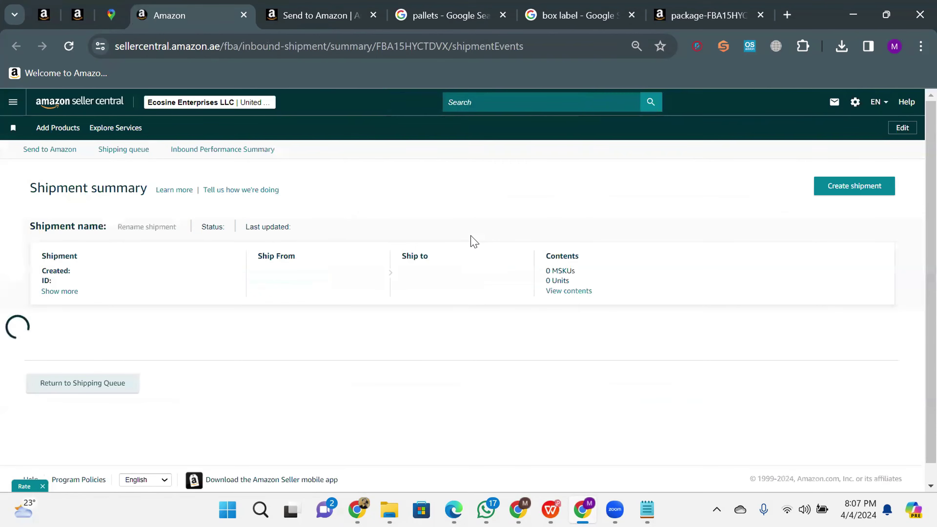
{"action": "scroll", "coordinate": [472, 240], "scroll_direction": "down", "scroll_amount": 4}
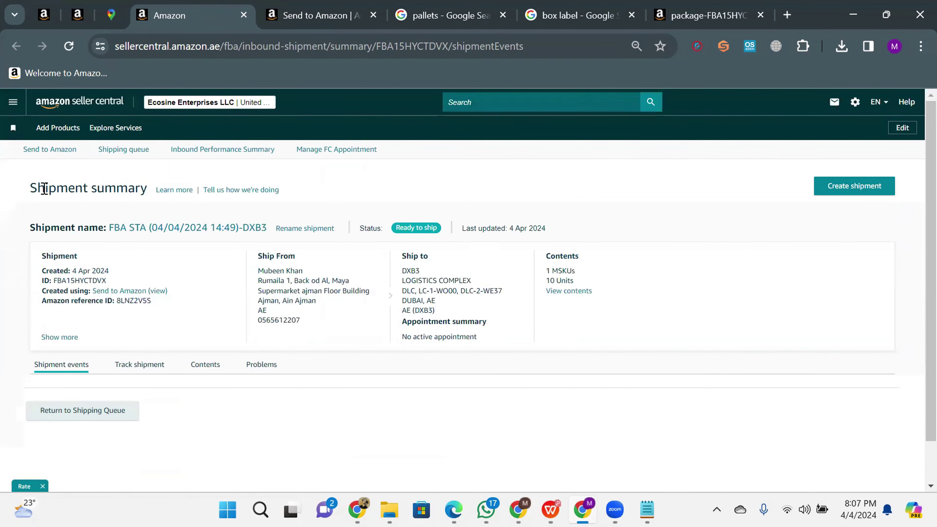
{"action": "left_click_drag", "start_coordinate": [22, 195], "coordinate": [179, 191]}
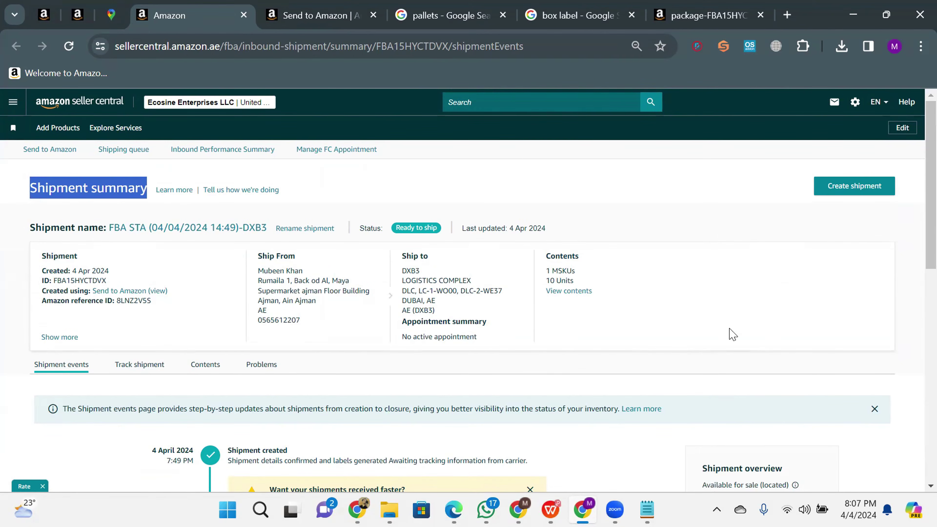
{"action": "scroll", "coordinate": [723, 295], "scroll_direction": "down", "scroll_amount": 5}
{"action": "scroll", "coordinate": [717, 267], "scroll_direction": "up", "scroll_amount": 5}
{"action": "scroll", "coordinate": [412, 240], "scroll_direction": "down", "scroll_amount": 2}
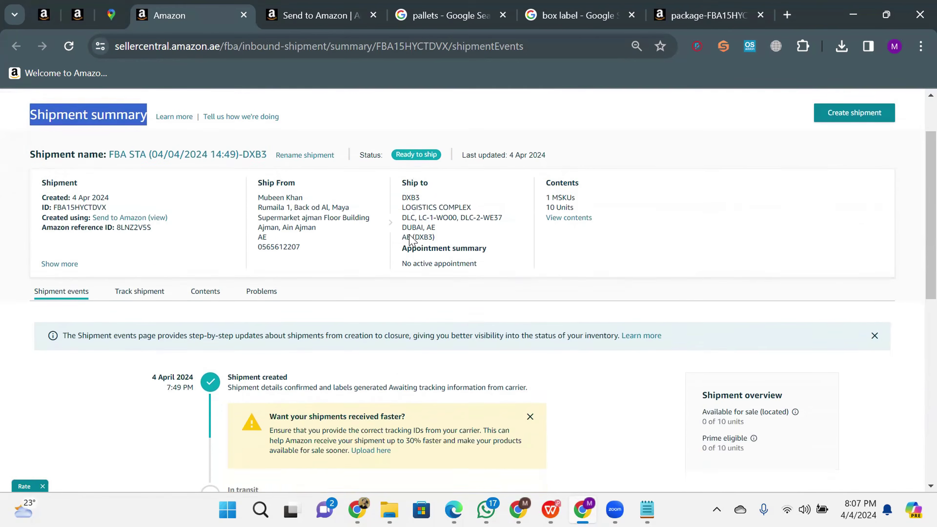
{"action": "scroll", "coordinate": [413, 239], "scroll_direction": "up", "scroll_amount": 2}
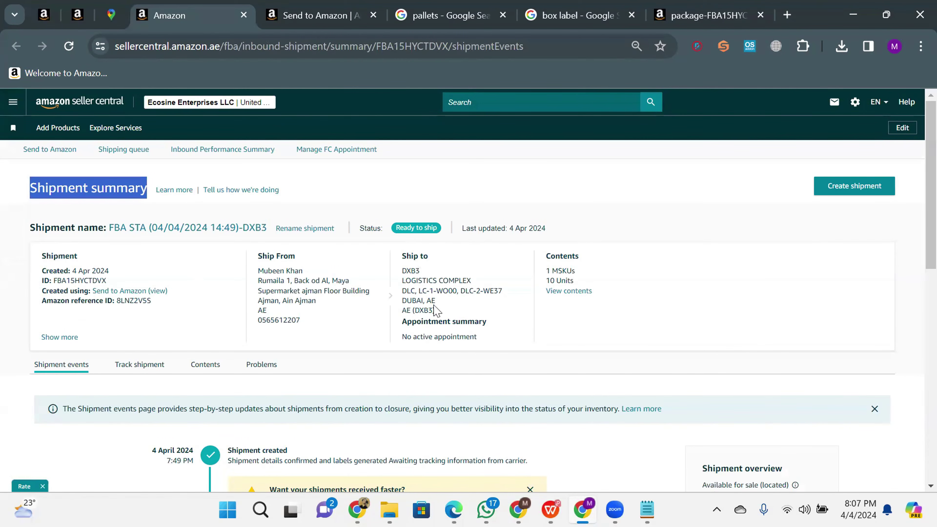
Check the appointment summary under Ship to and the shipment events timeline of the DXB3 shipment
{"action": "double_click", "coordinate": [436, 338]}
{"action": "left_click", "coordinate": [560, 321]}
{"action": "scroll", "coordinate": [452, 291], "scroll_direction": "down", "scroll_amount": 4}
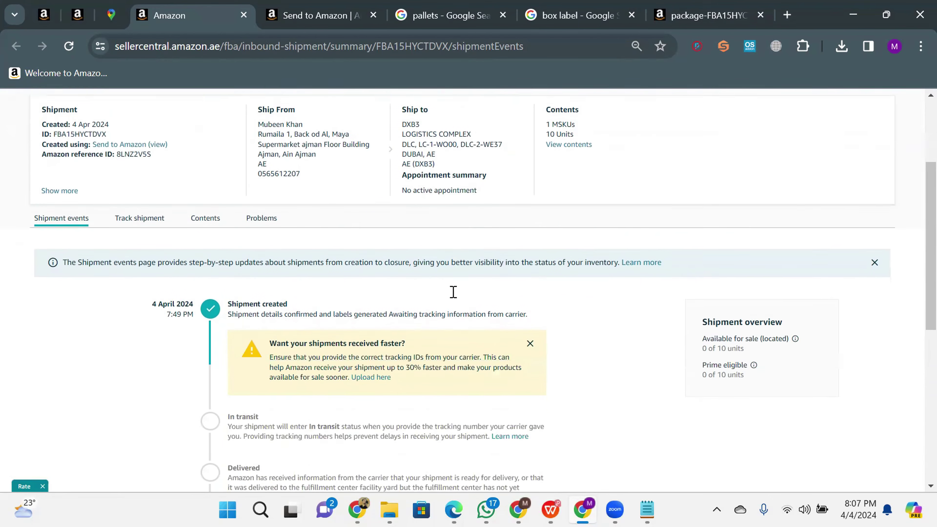
{"action": "scroll", "coordinate": [369, 292], "scroll_direction": "up", "scroll_amount": 2}
{"action": "scroll", "coordinate": [294, 292], "scroll_direction": "down", "scroll_amount": 2}
Show the shipment's Track shipment details and examine the tracking number field for box 1 without entering an ID
{"action": "left_click", "coordinate": [138, 215]}
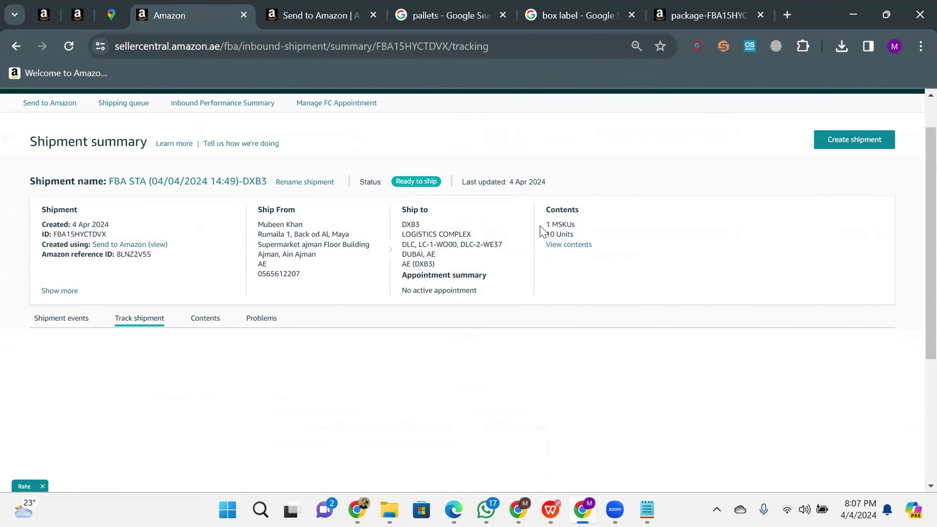
{"action": "scroll", "coordinate": [542, 232], "scroll_direction": "down", "scroll_amount": 2}
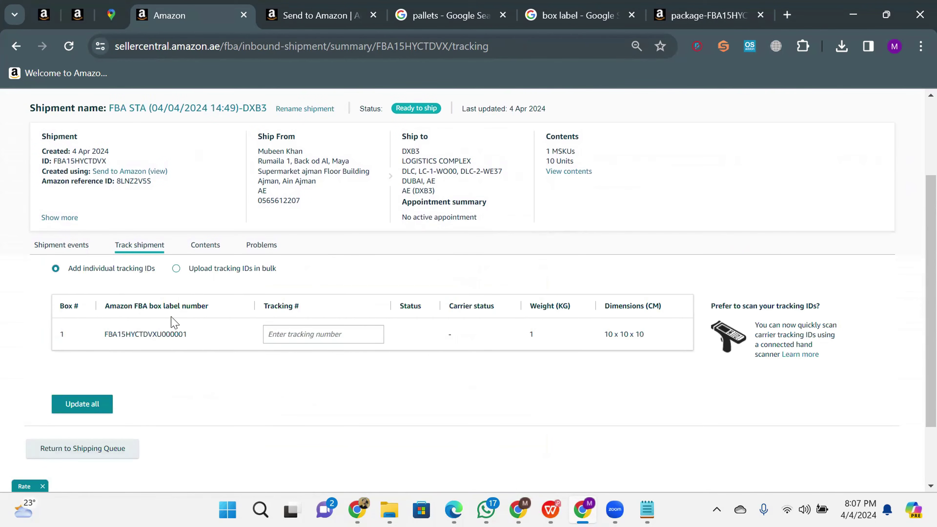
{"action": "left_click", "coordinate": [283, 334]}
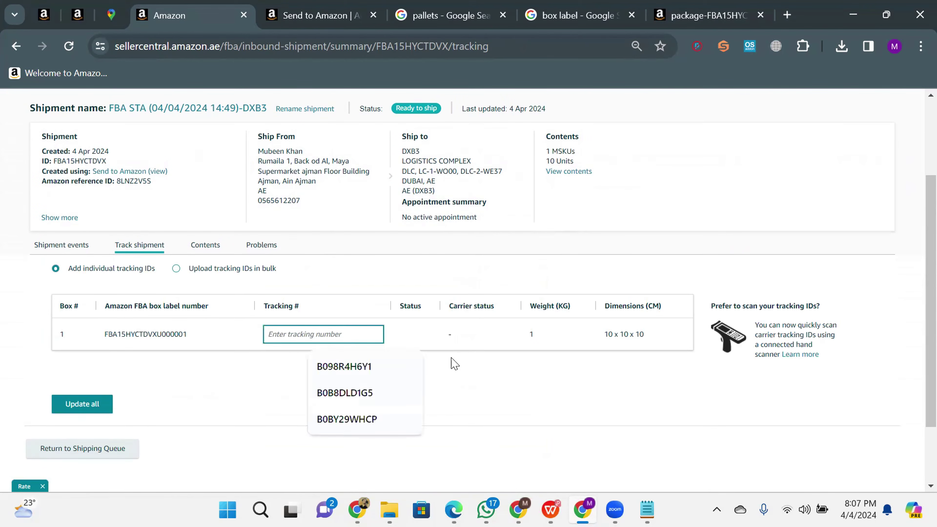
{"action": "left_click", "coordinate": [430, 368]}
{"action": "scroll", "coordinate": [214, 293], "scroll_direction": "down", "scroll_amount": 2}
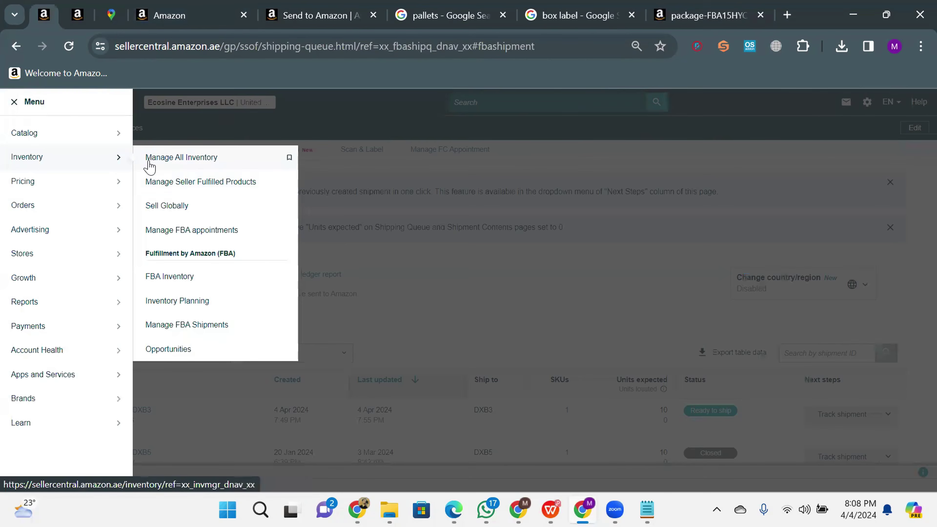
Return to Manage All Inventory and examine the Car Phone Holder's price, featured offer, lowest price and stock columns
{"action": "left_click", "coordinate": [147, 158]}
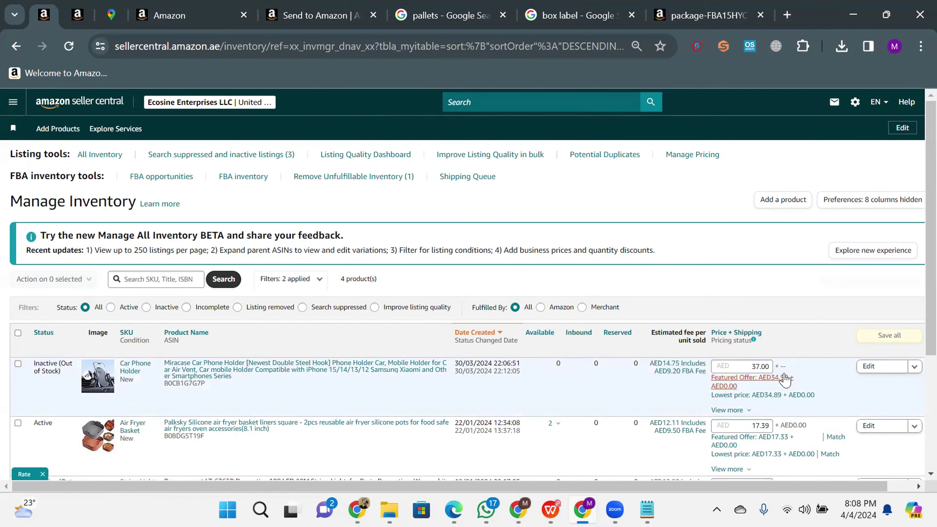
{"action": "scroll", "coordinate": [770, 383], "scroll_direction": "up", "scroll_amount": 5}
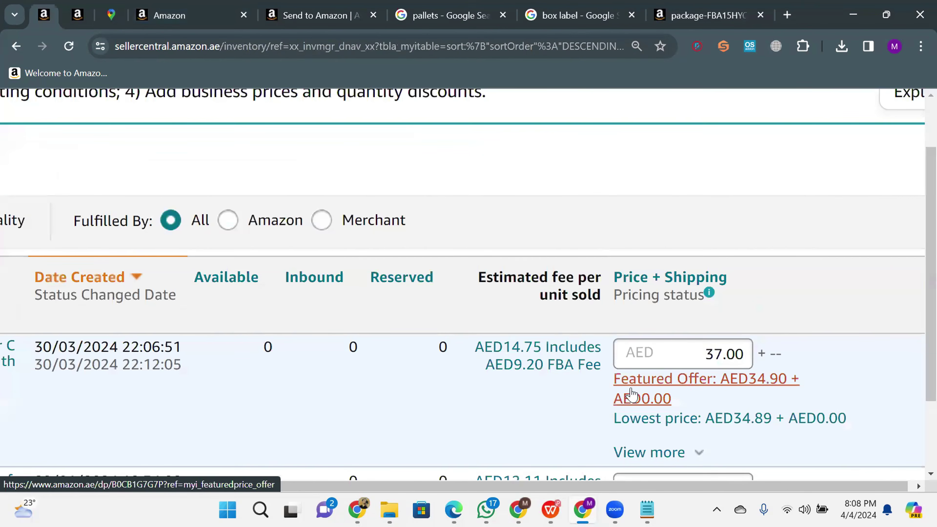
{"action": "scroll", "coordinate": [632, 395], "scroll_direction": "right", "scroll_amount": 2}
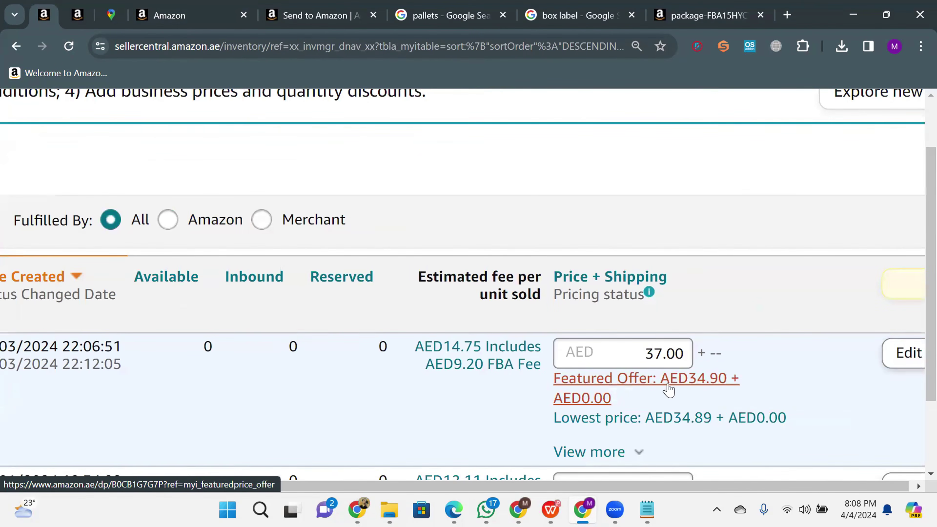
{"action": "scroll", "coordinate": [582, 390], "scroll_direction": "down", "scroll_amount": 5}
{"action": "scroll", "coordinate": [583, 390], "scroll_direction": "left", "scroll_amount": 10}
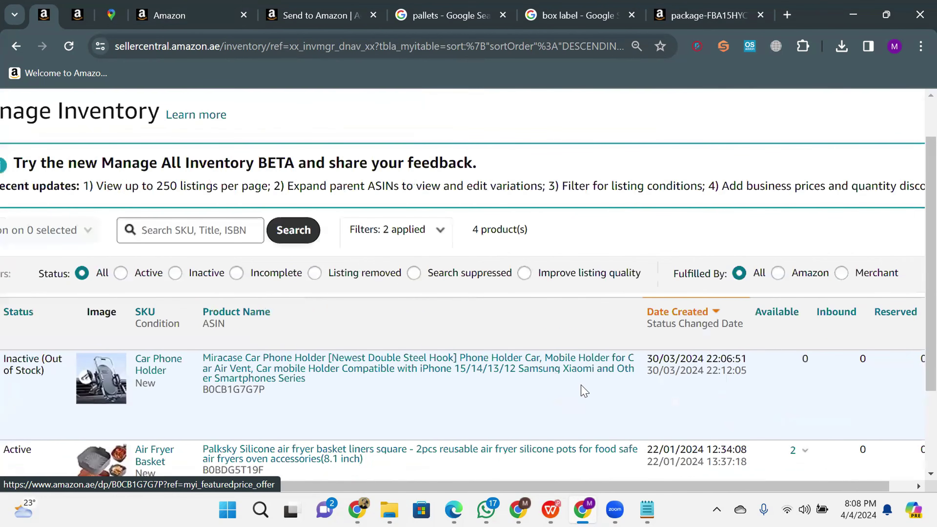
{"action": "scroll", "coordinate": [581, 390], "scroll_direction": "down", "scroll_amount": 2}
{"action": "scroll", "coordinate": [581, 391], "scroll_direction": "right", "scroll_amount": 7}
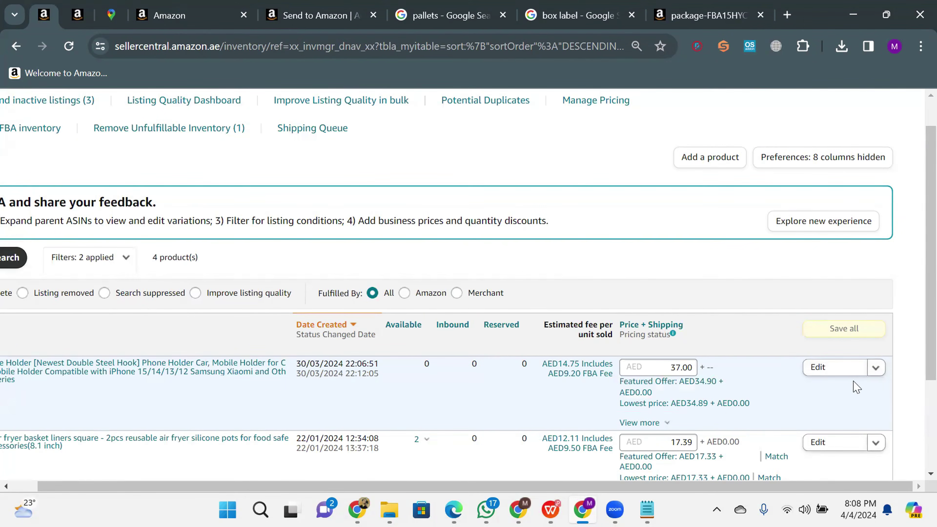
Review the listing actions available for the Car Phone Holder, including Send/Replenish Inventory, and close the list without choosing one
{"action": "left_click", "coordinate": [876, 368]}
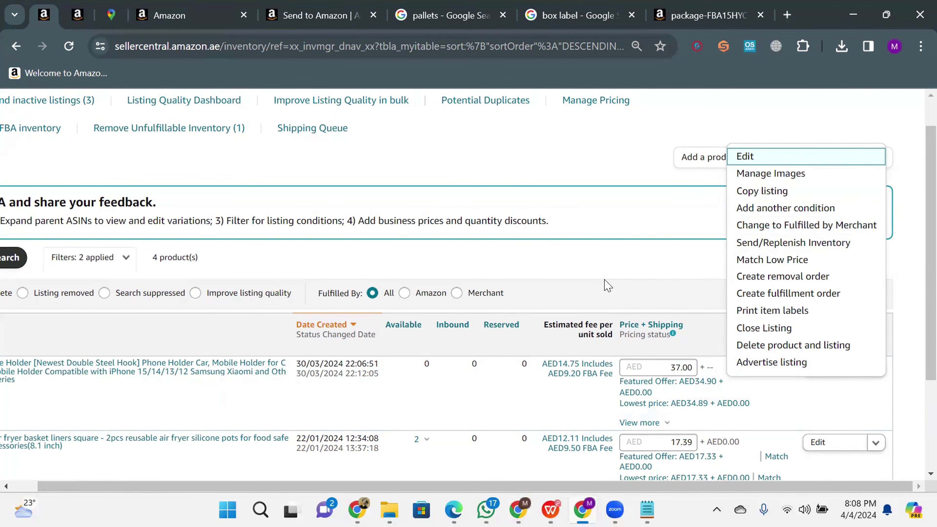
{"action": "scroll", "coordinate": [608, 285], "scroll_direction": "up", "scroll_amount": 2}
{"action": "key", "text": "ctrl+minus"}
{"action": "scroll", "coordinate": [608, 286], "scroll_direction": "up", "scroll_amount": 1}
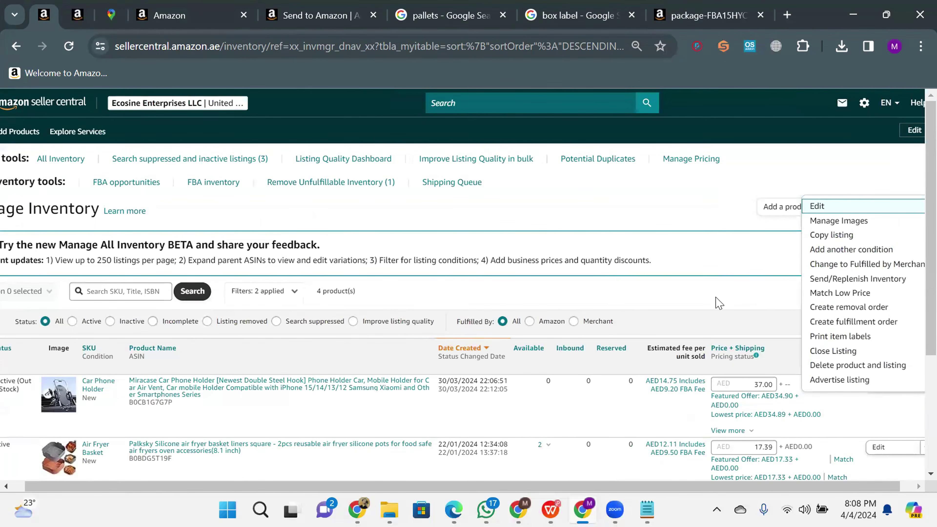
{"action": "left_click", "coordinate": [697, 304]}
Return to the Send to Amazon workflow and review the confirmed steps and the final Appointment and Tracking details step
{"action": "left_click", "coordinate": [192, 15]}
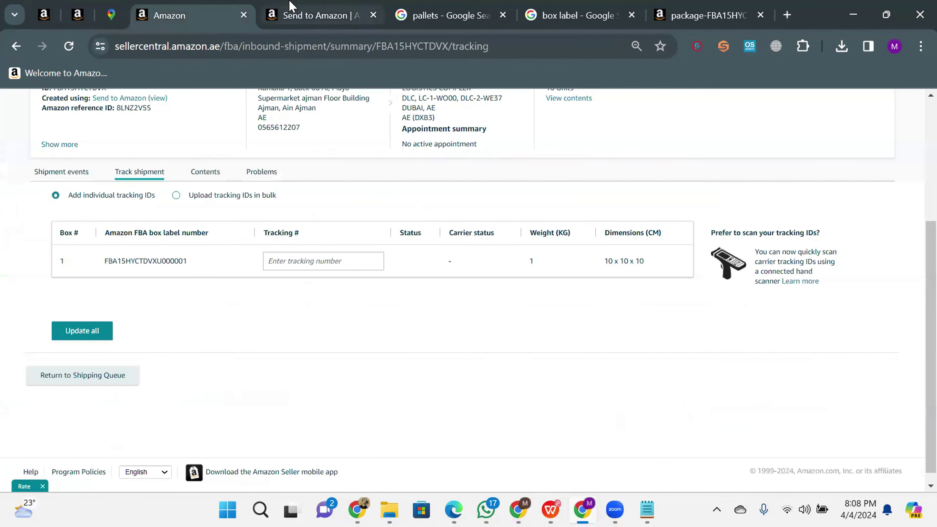
{"action": "left_click", "coordinate": [317, 15]}
{"action": "scroll", "coordinate": [465, 344], "scroll_direction": "up", "scroll_amount": 5}
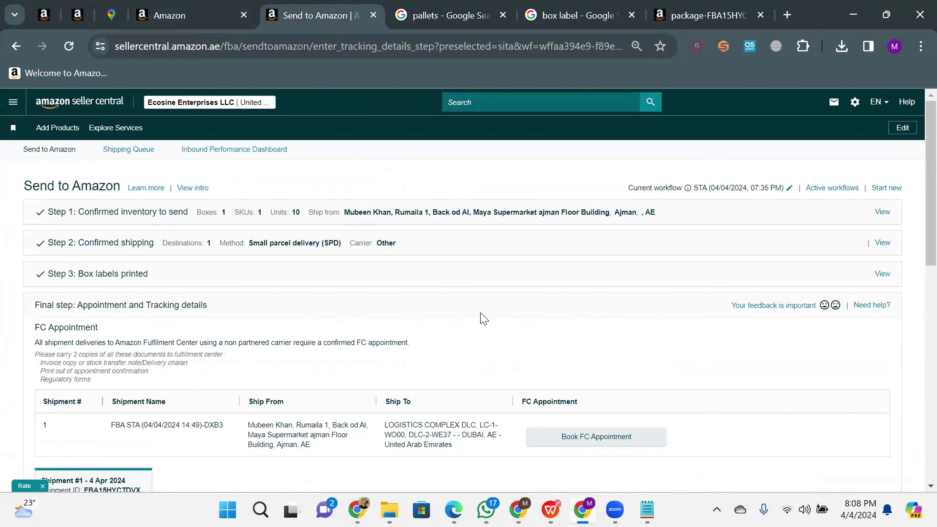
{"action": "scroll", "coordinate": [484, 318], "scroll_direction": "down", "scroll_amount": 5}
{"action": "scroll", "coordinate": [373, 314], "scroll_direction": "up", "scroll_amount": 5}
{"action": "left_click_drag", "start_coordinate": [211, 310], "coordinate": [100, 306]}
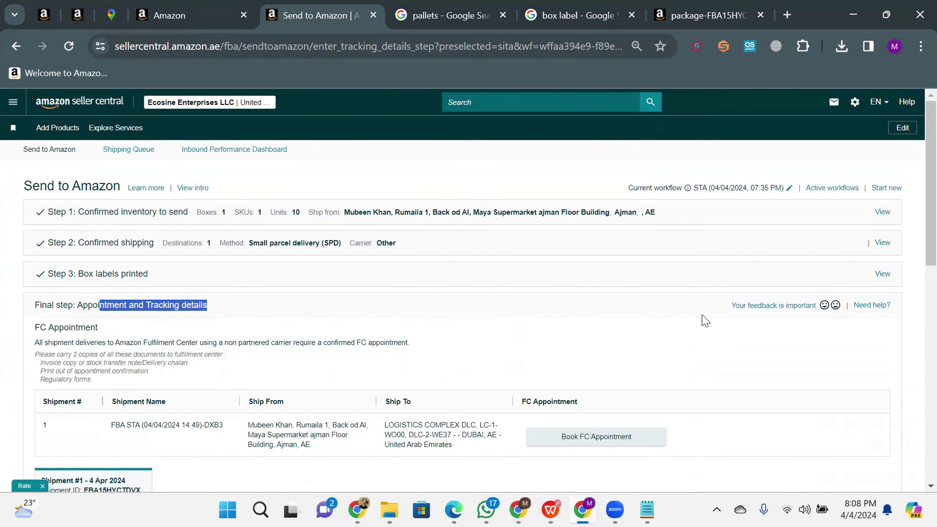
{"action": "scroll", "coordinate": [712, 332], "scroll_direction": "down", "scroll_amount": 4}
{"action": "scroll", "coordinate": [738, 332], "scroll_direction": "up", "scroll_amount": 4}
{"action": "left_click_drag", "start_coordinate": [68, 243], "coordinate": [130, 243]}
View the Step 1 confirmed inventory details, and show the Step 2 confirmed shipping details
{"action": "left_click", "coordinate": [881, 212]}
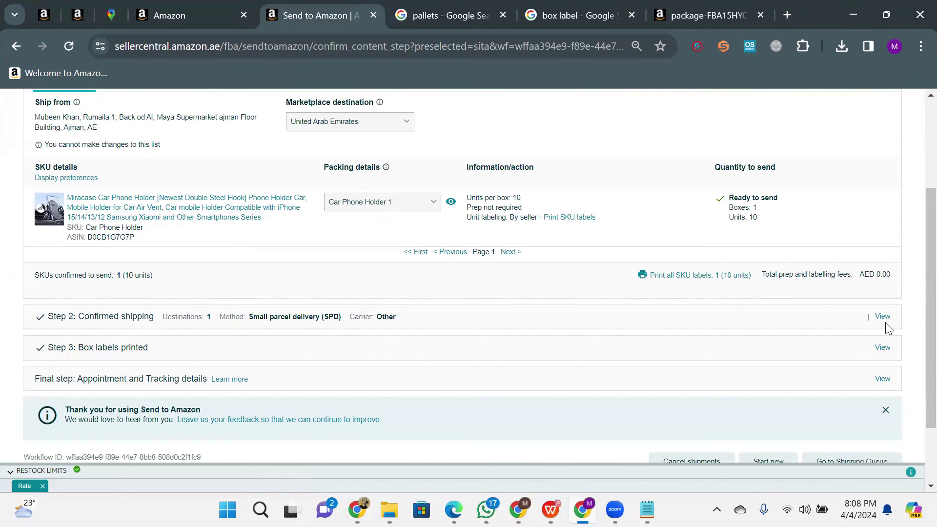
{"action": "left_click", "coordinate": [883, 316]}
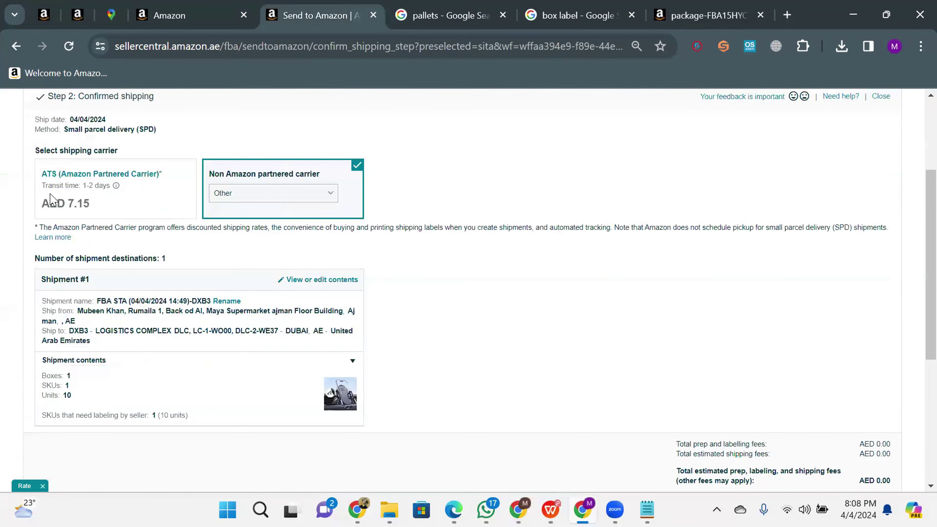
{"action": "scroll", "coordinate": [162, 213], "scroll_direction": "up", "scroll_amount": 2}
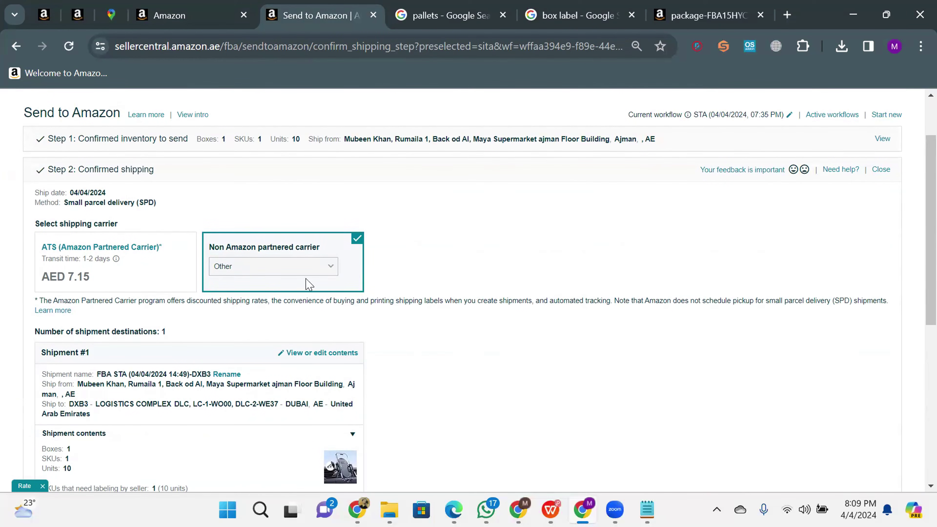
Examine the ATS (Amazon Partnered Carrier) price and transit time against the selected non Amazon partnered carrier option
{"action": "left_click_drag", "start_coordinate": [43, 246], "coordinate": [64, 248]}
{"action": "left_click", "coordinate": [52, 246]}
{"action": "left_click_drag", "start_coordinate": [68, 276], "coordinate": [94, 277]}
{"action": "left_click_drag", "start_coordinate": [82, 259], "coordinate": [110, 259]}
{"action": "left_click", "coordinate": [408, 262]}
{"action": "scroll", "coordinate": [73, 249], "scroll_direction": "down", "scroll_amount": 1}
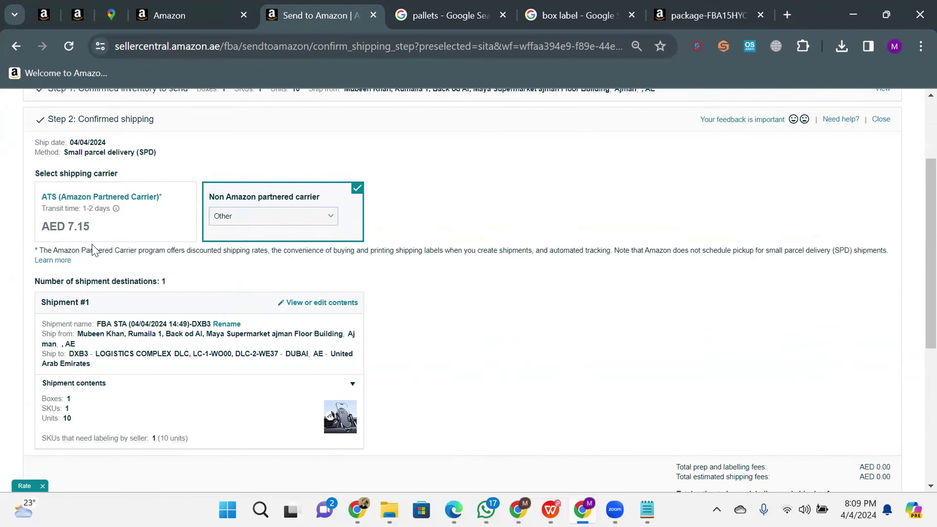
Review the Shipment #1 contents, estimated fees and remaining workflow steps below the carrier selection
{"action": "scroll", "coordinate": [591, 285], "scroll_direction": "down", "scroll_amount": 6}
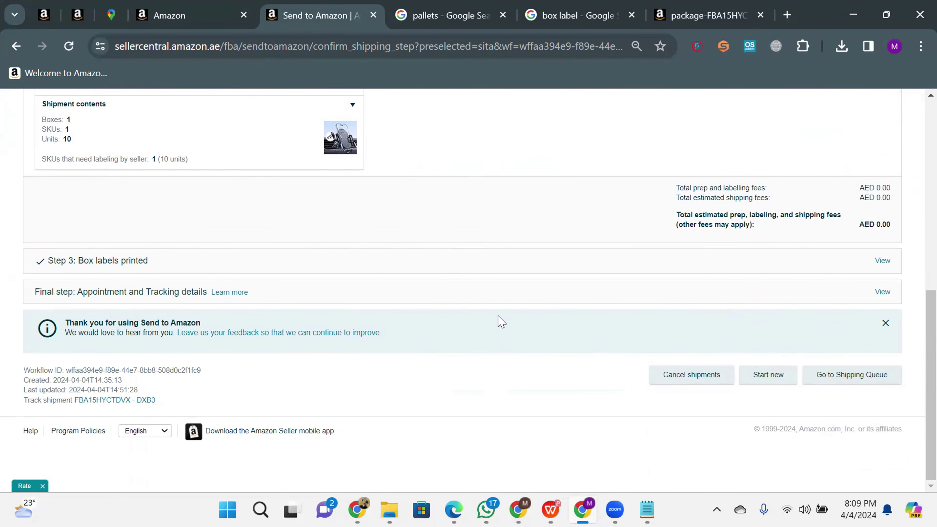
{"action": "scroll", "coordinate": [501, 320], "scroll_direction": "up", "scroll_amount": 10}
{"action": "scroll", "coordinate": [504, 315], "scroll_direction": "down", "scroll_amount": 6}
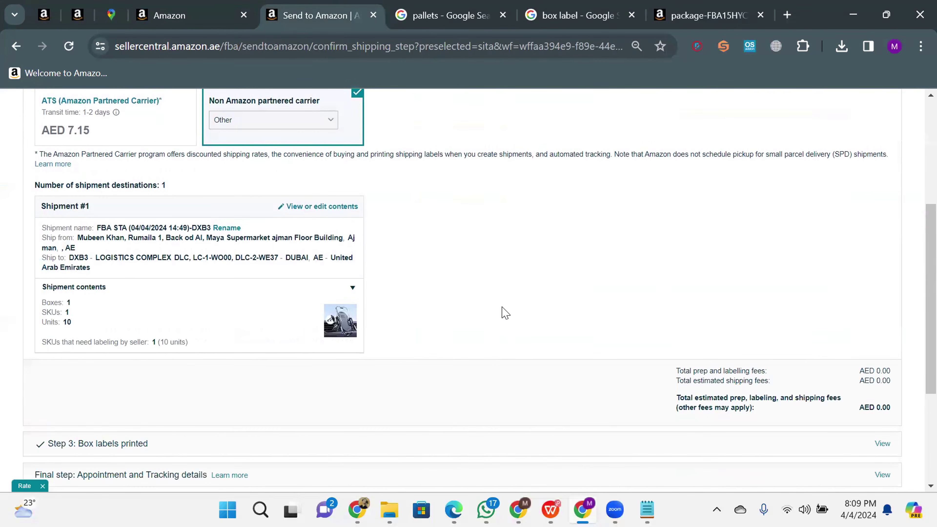
{"action": "scroll", "coordinate": [529, 305], "scroll_direction": "up", "scroll_amount": 5}
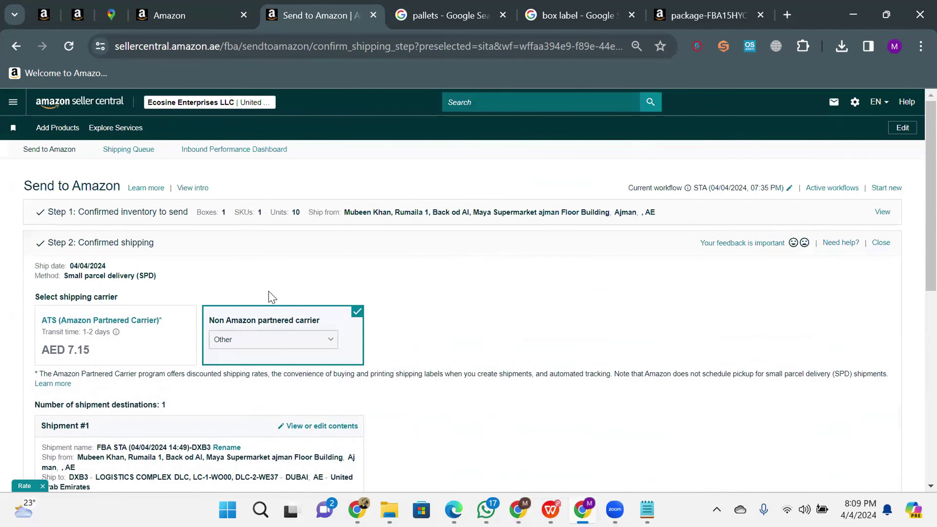
{"action": "scroll", "coordinate": [52, 258], "scroll_direction": "down", "scroll_amount": 3}
{"action": "scroll", "coordinate": [843, 277], "scroll_direction": "down", "scroll_amount": 5}
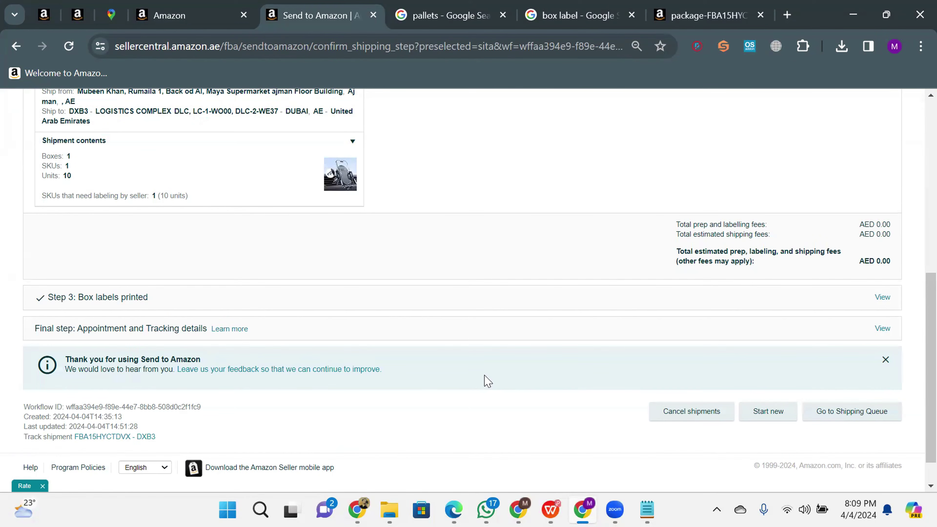
{"action": "left_click", "coordinate": [43, 10]}
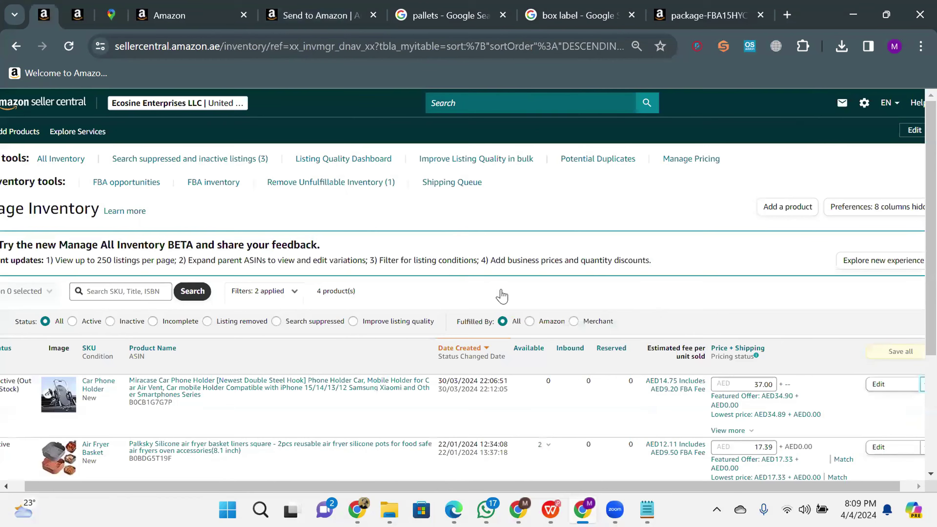
{"action": "left_click", "coordinate": [318, 15]}
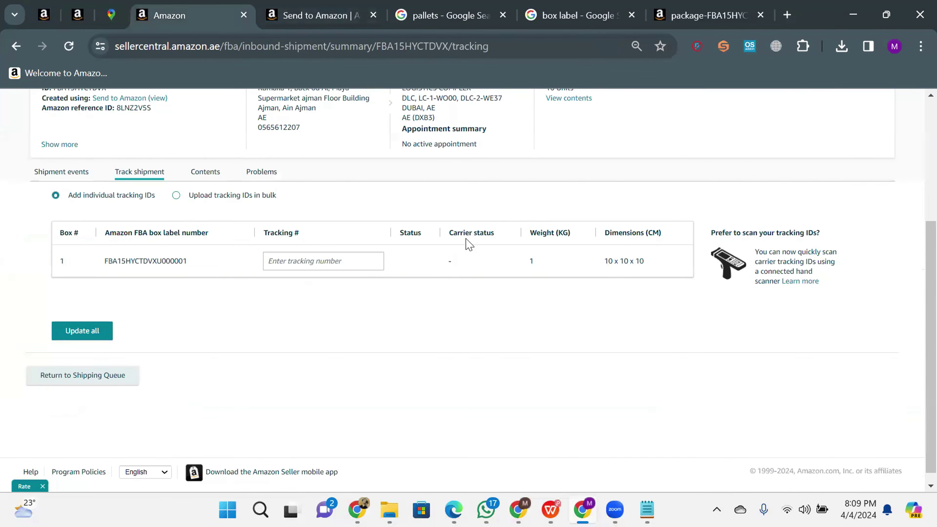
{"action": "scroll", "coordinate": [423, 276], "scroll_direction": "up", "scroll_amount": 2}
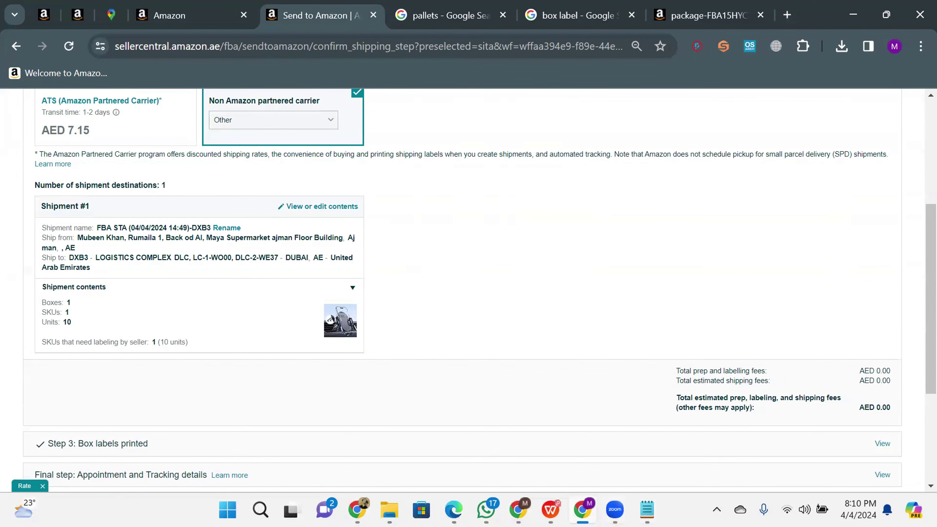
{"action": "mouse_move", "coordinate": [614, 509]}
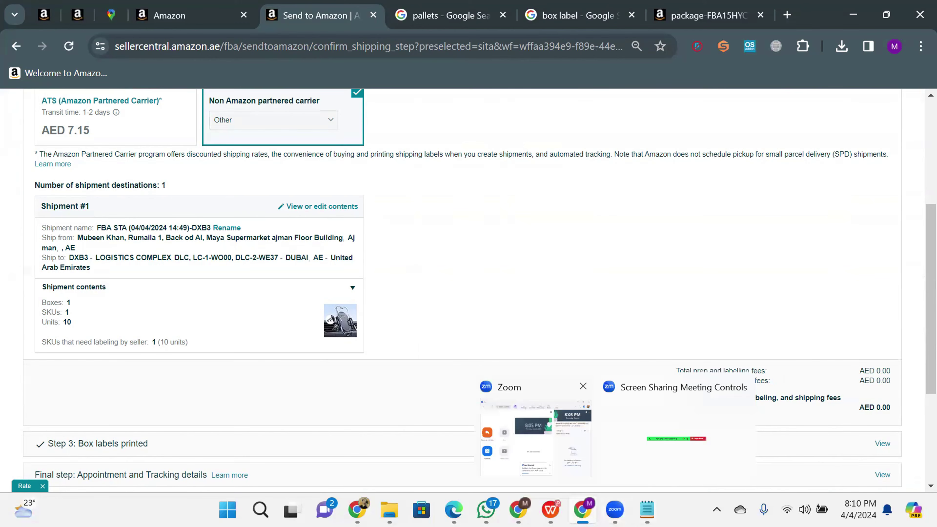